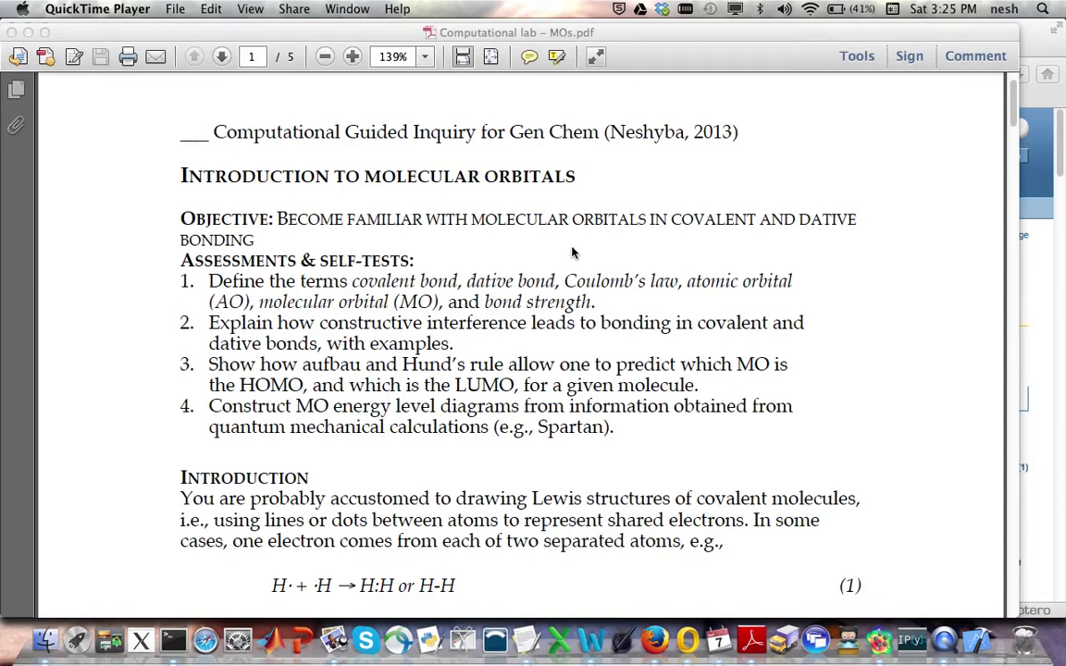
Scroll the MOs lab handout to the 'What to do in preparation' section on page 2.
scroll(572, 251, down, 10)
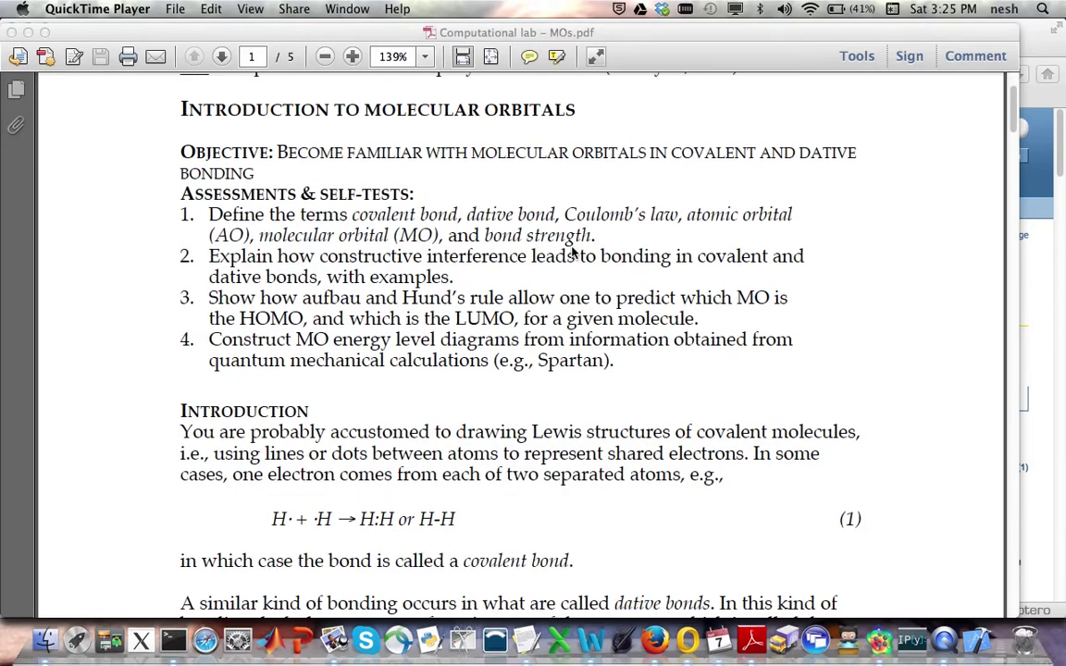
scroll(572, 252, down, 8)
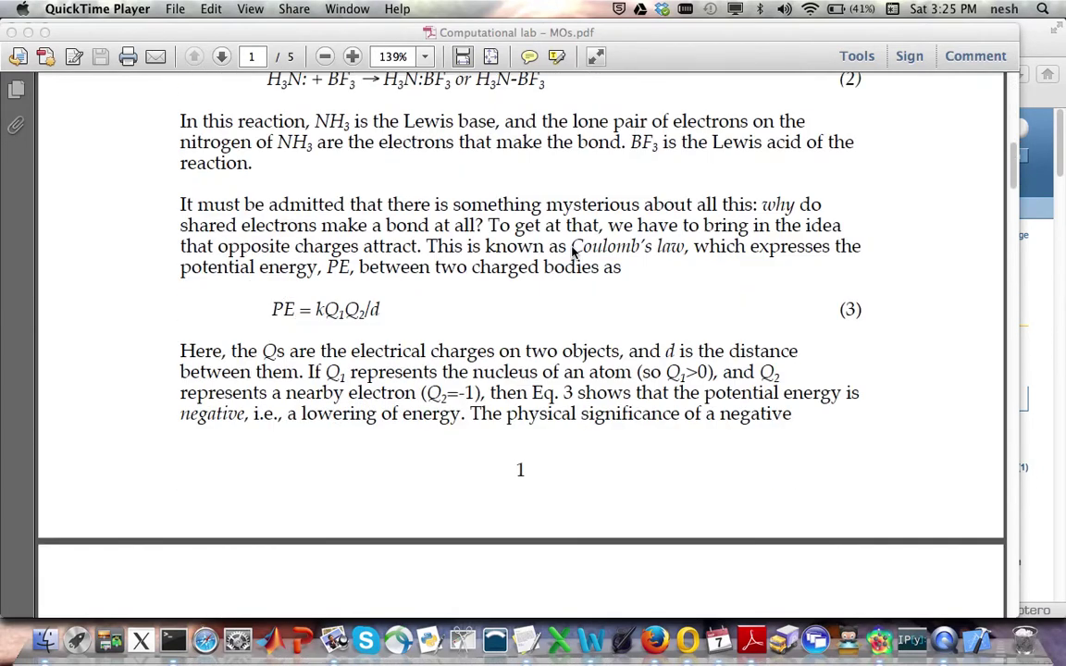
scroll(572, 252, down, 10)
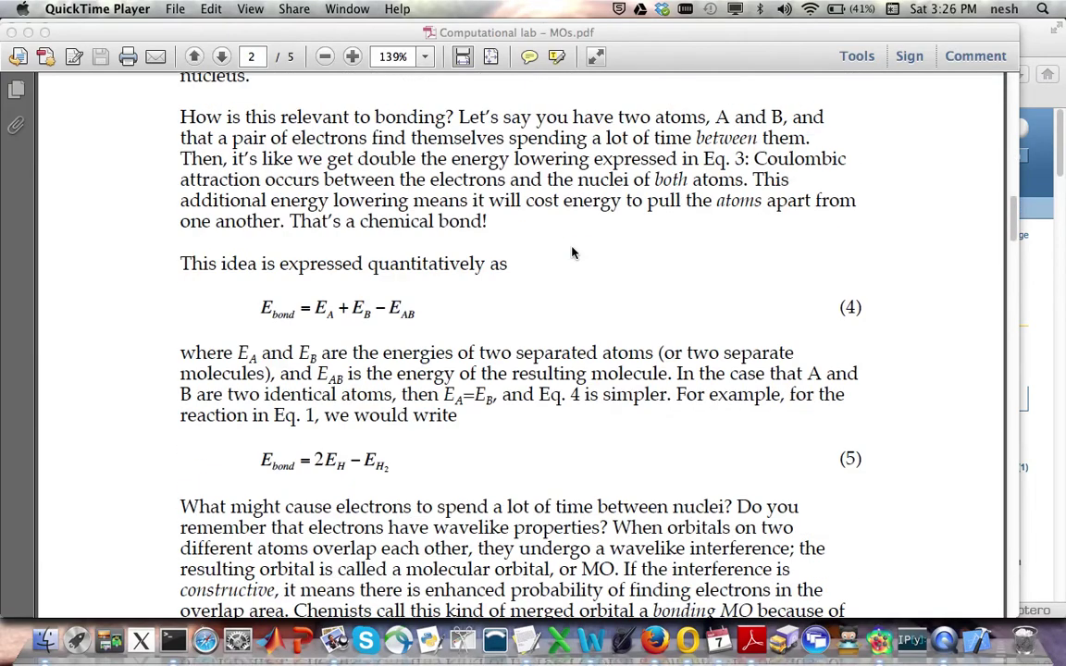
scroll(573, 252, down, 20)
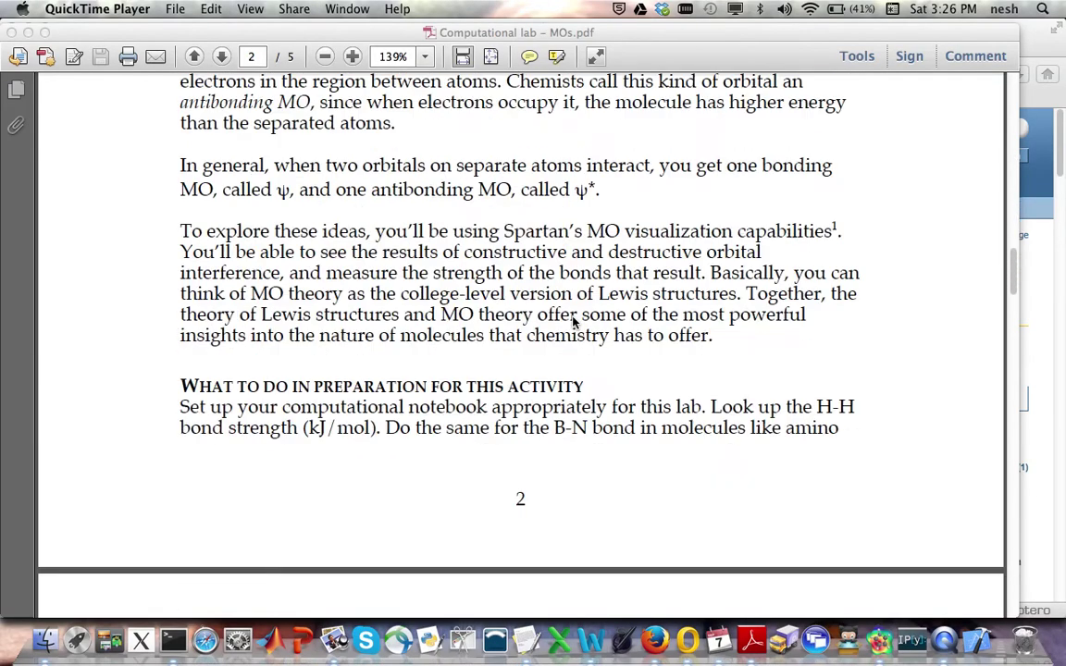
scroll(572, 322, up, 8)
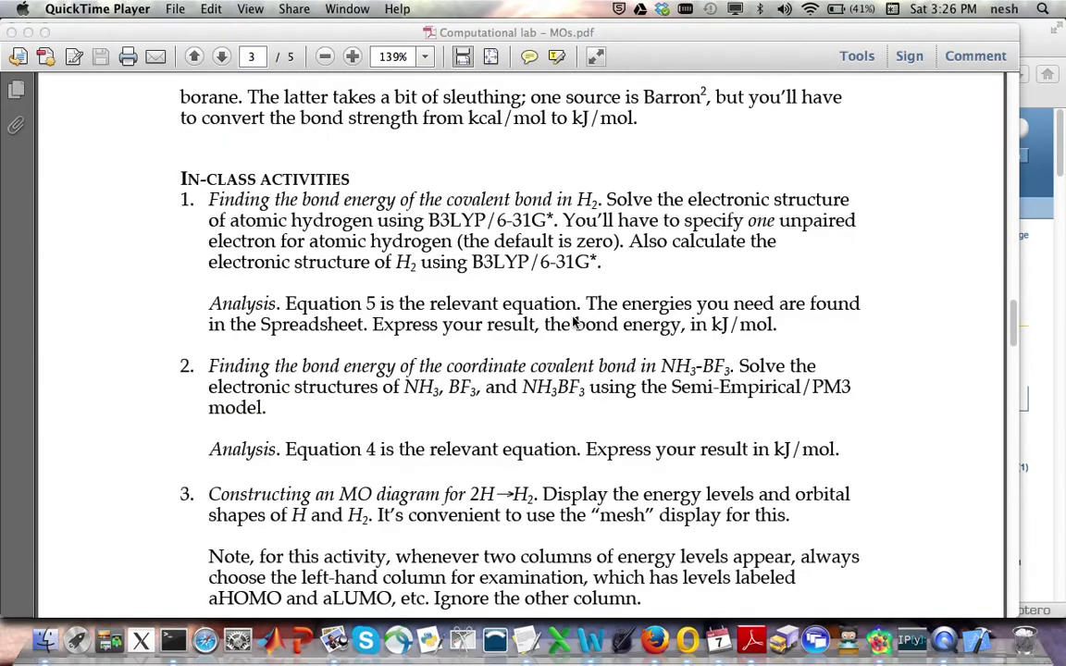
scroll(573, 322, up, 4)
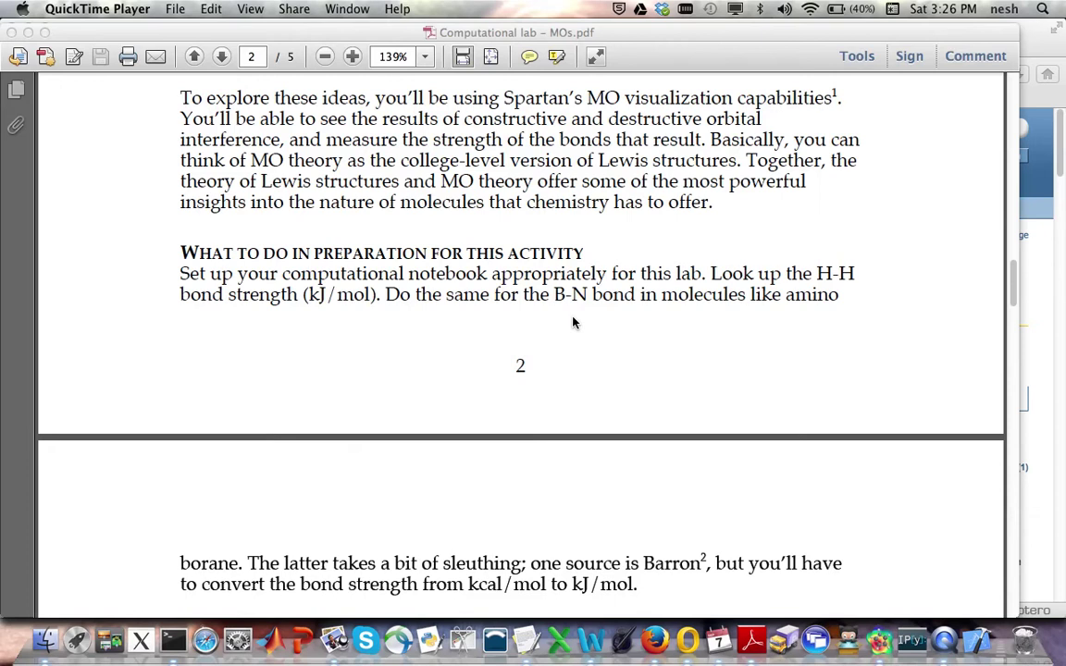
scroll(573, 322, down, 2)
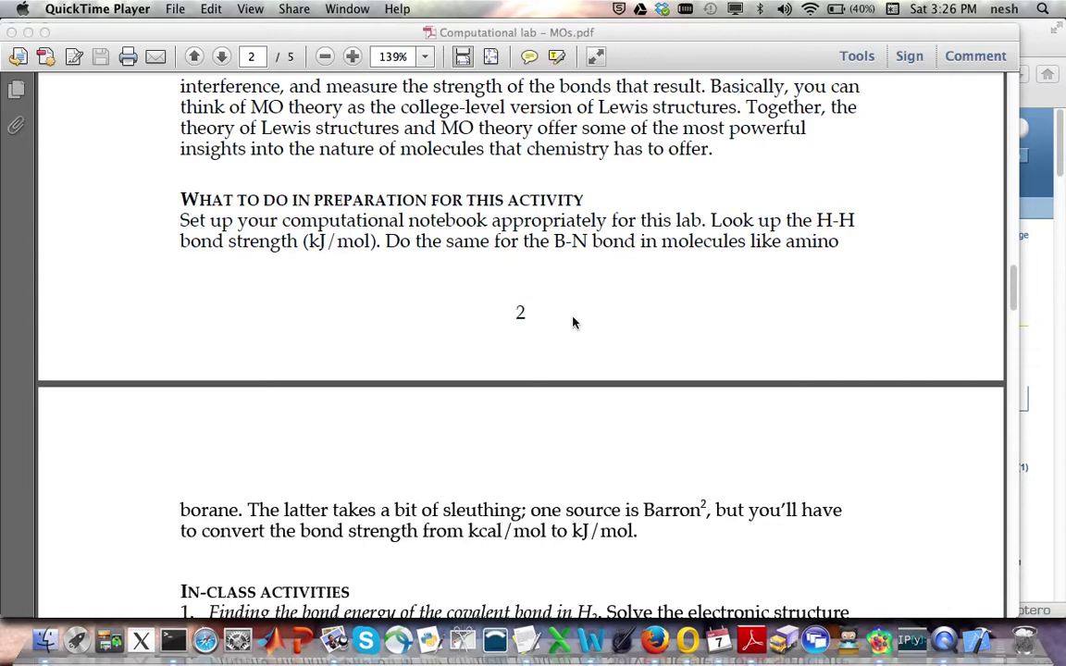
click(659, 648)
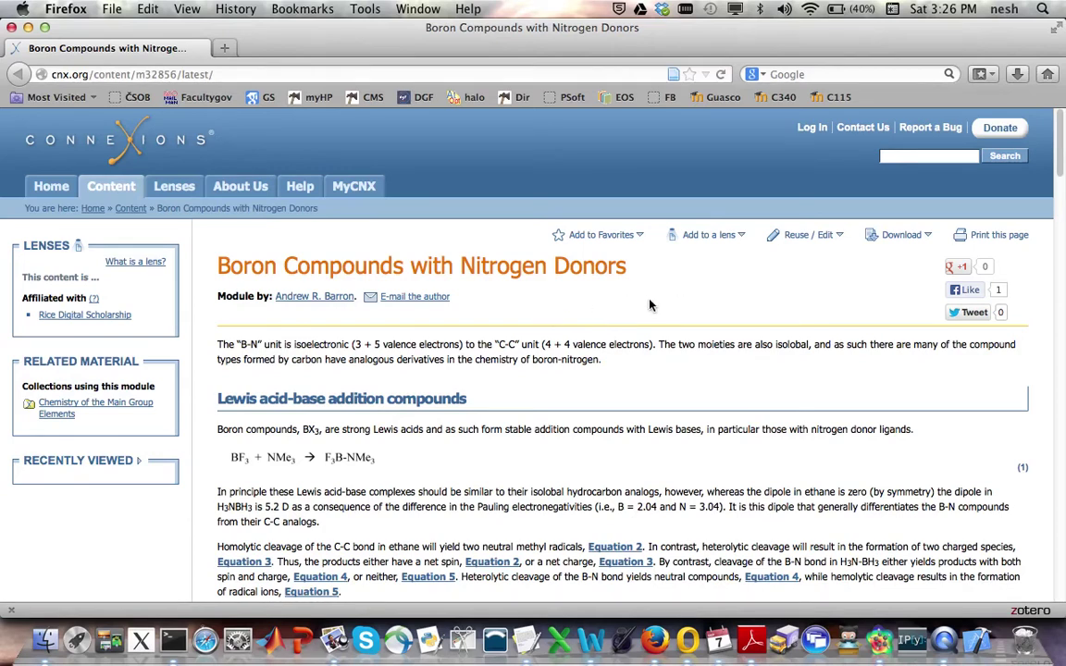
Scroll the Boron Compounds with Nitrogen Donors page down to Table 1 of bond lengths and strengths.
scroll(651, 304, down, 5)
scroll(651, 304, down, 6)
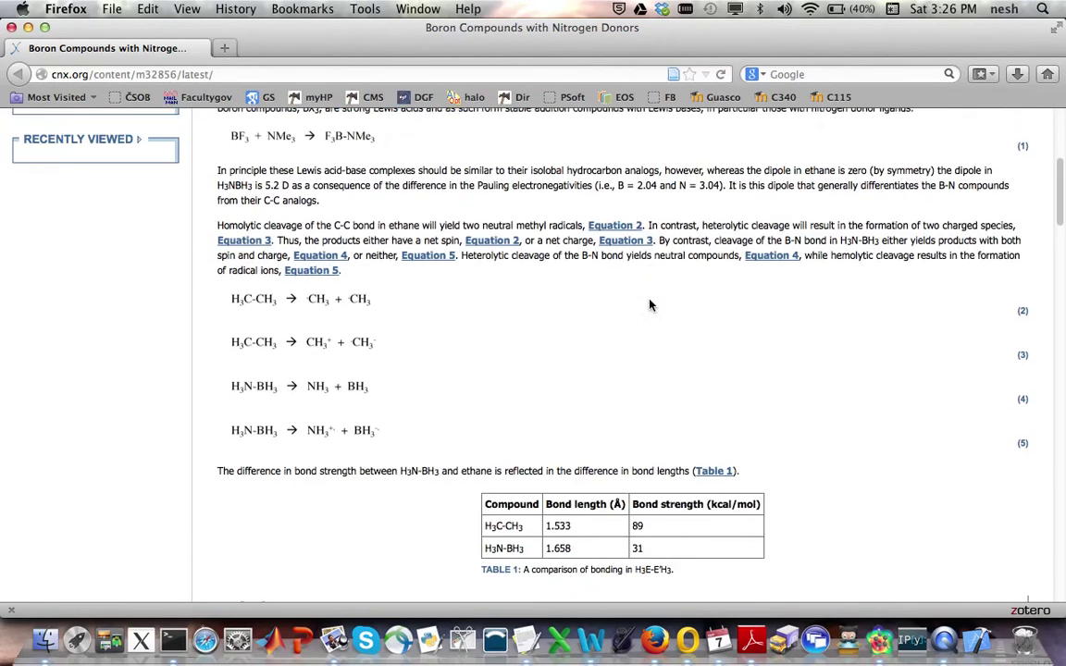
scroll(651, 305, down, 1)
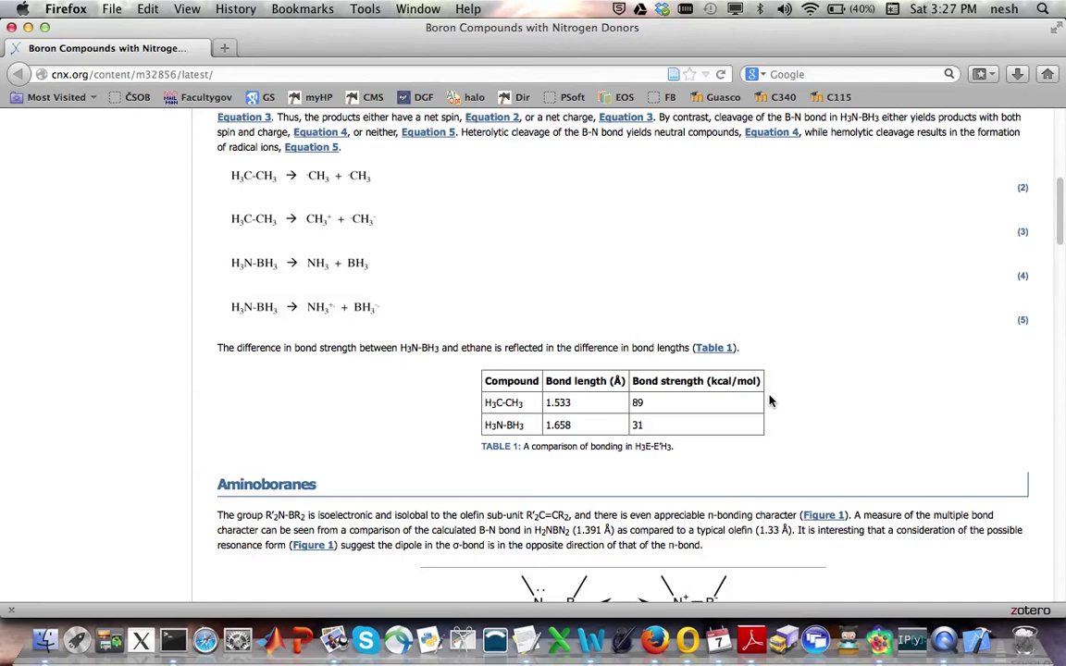
Back in the lab handout, scroll to the In-Class Activities section on page 3.
click(752, 640)
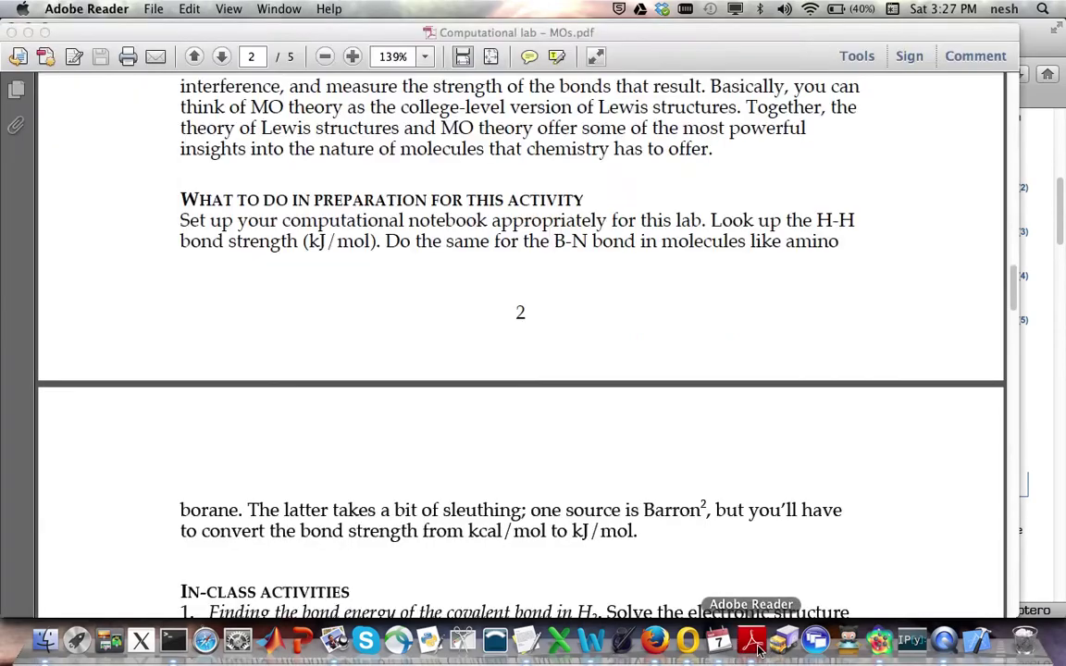
scroll(546, 343, down, 5)
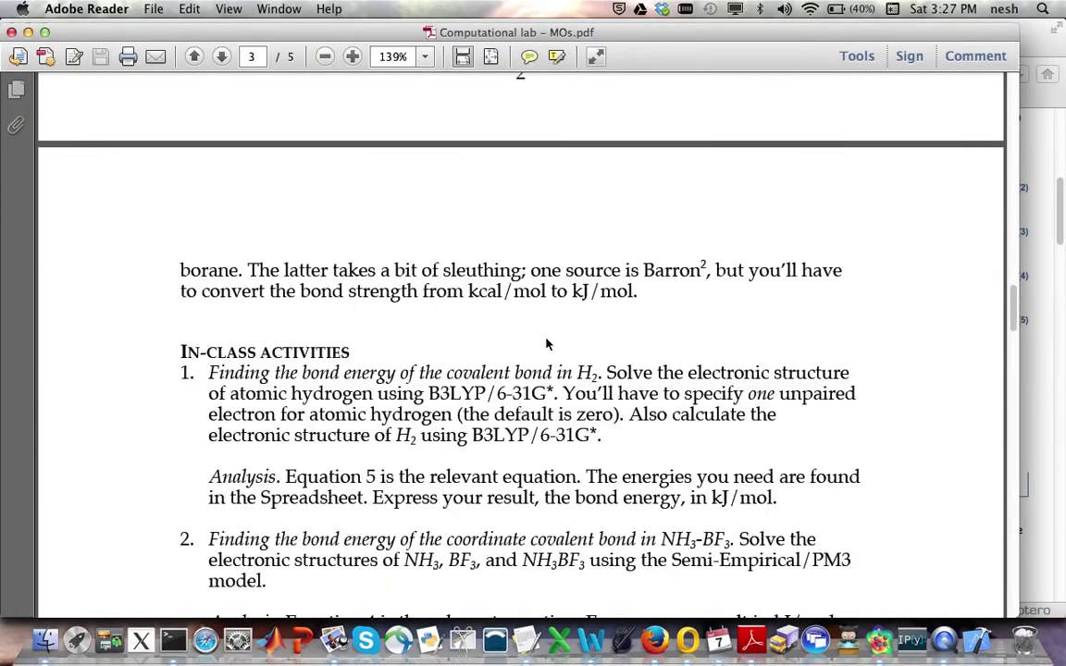
scroll(546, 342, down, 3)
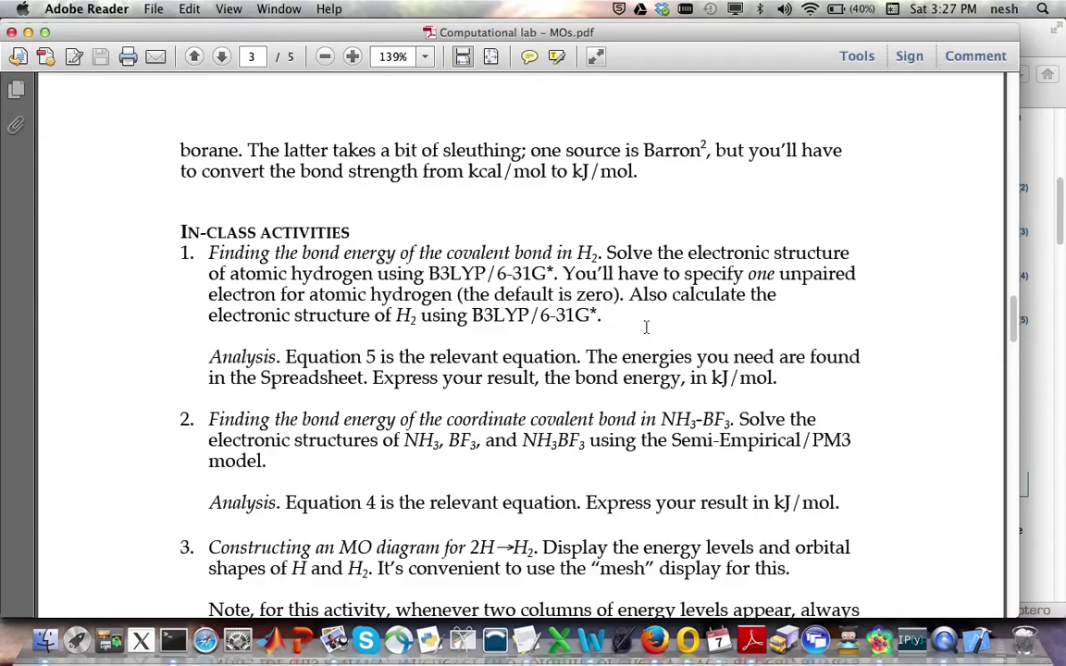
click(882, 642)
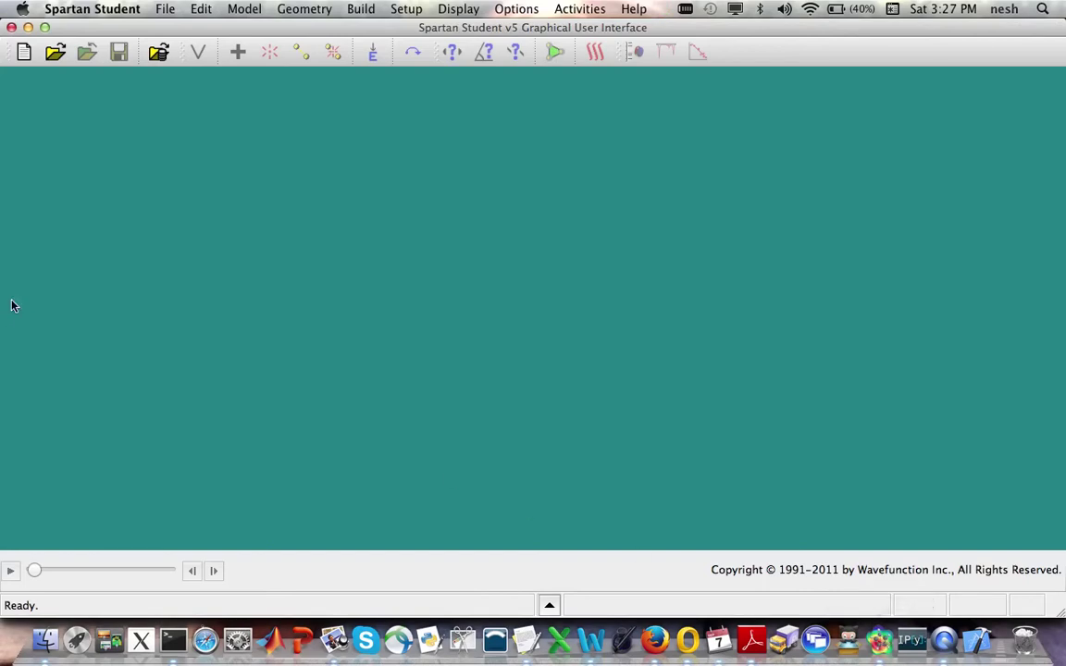
Start a new model, place one hydrogen atom, and delete its yellow free valence.
click(24, 52)
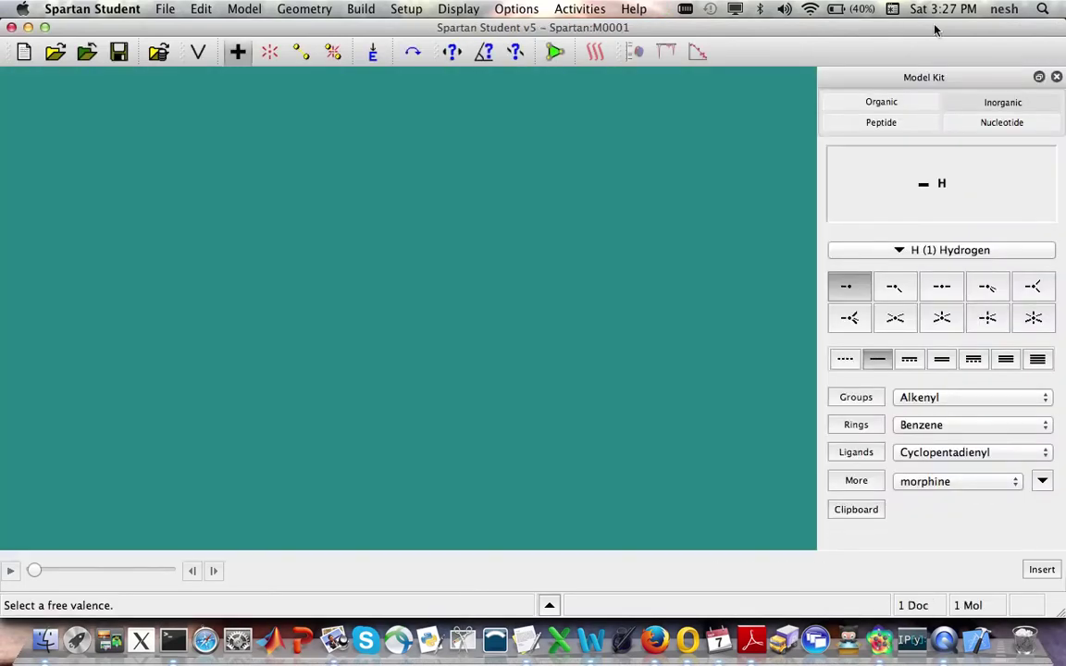
click(687, 8)
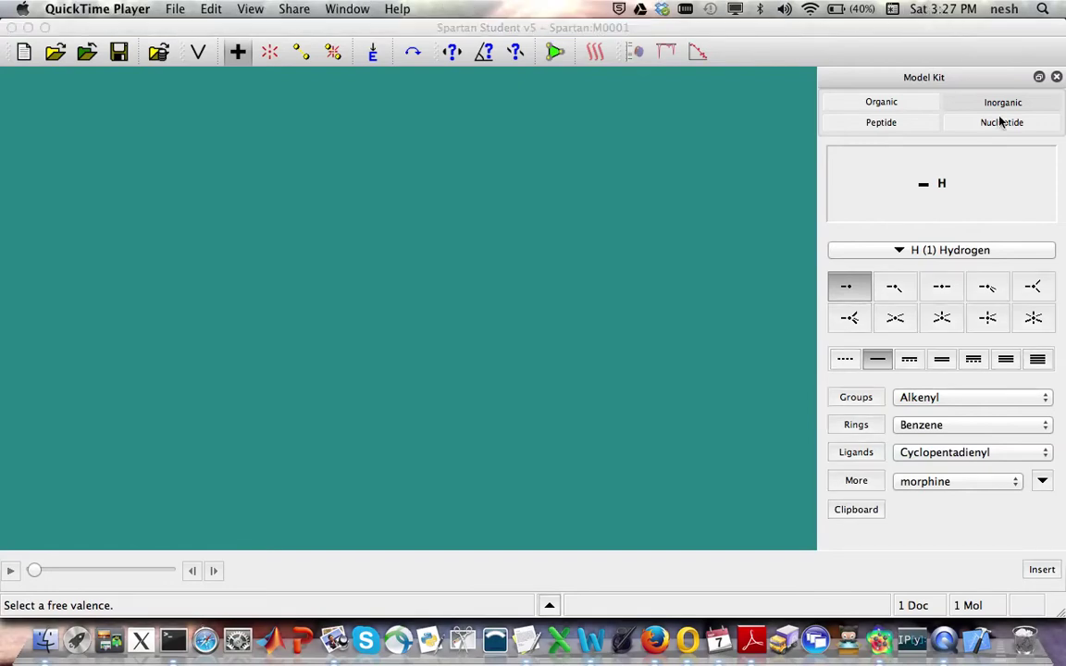
click(422, 316)
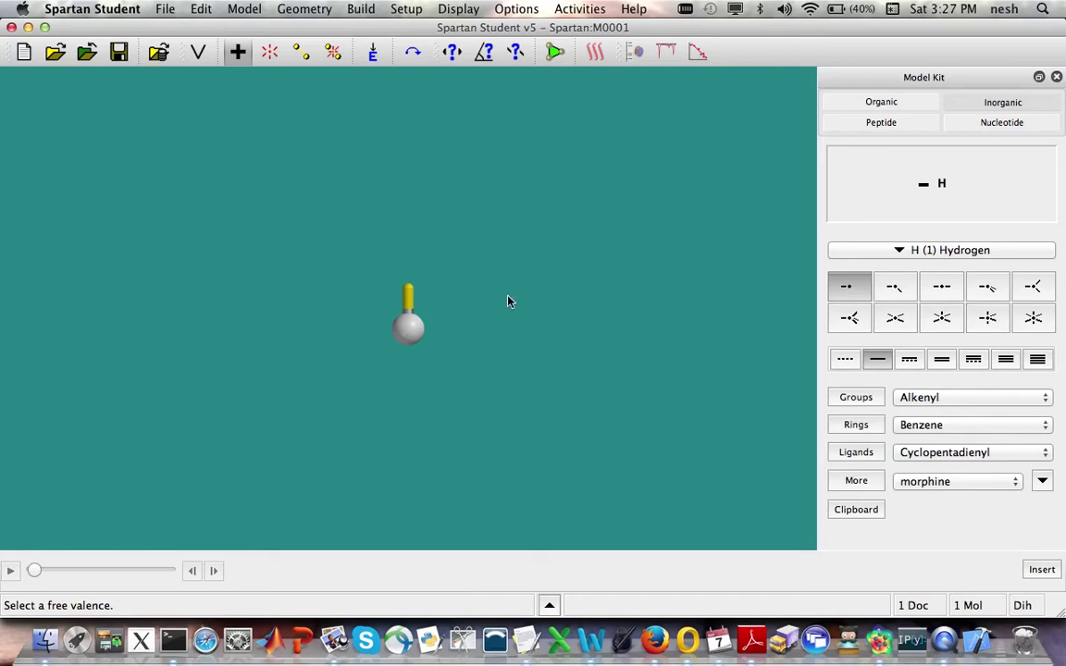
click(269, 53)
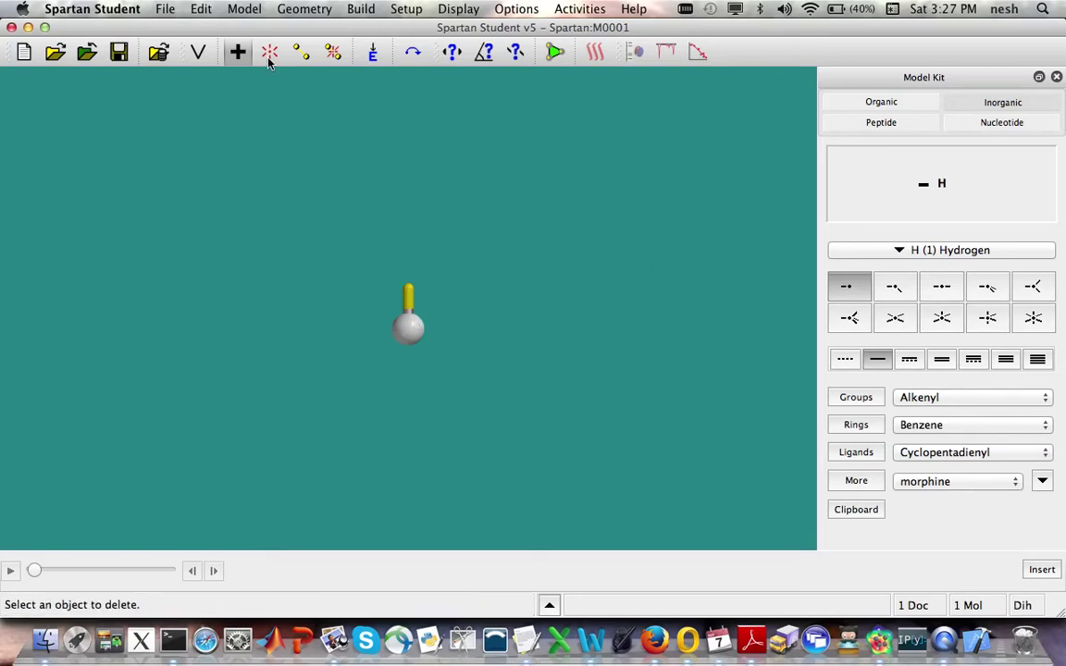
click(410, 294)
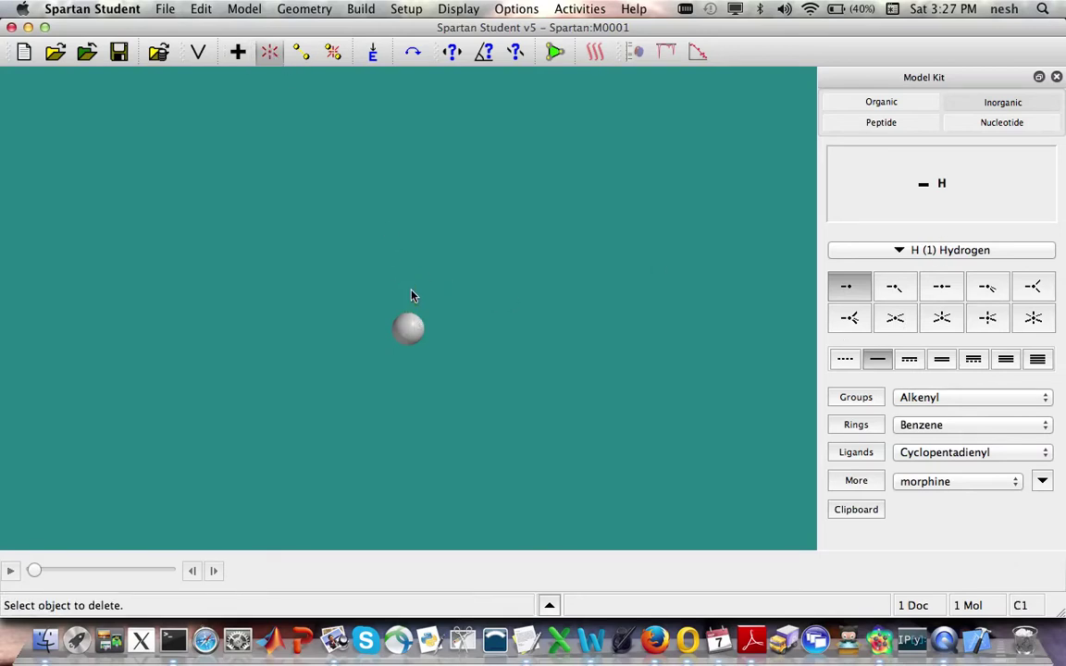
Set up a B3LYP calculation for the hydrogen atom with 1 unpaired electron.
click(406, 9)
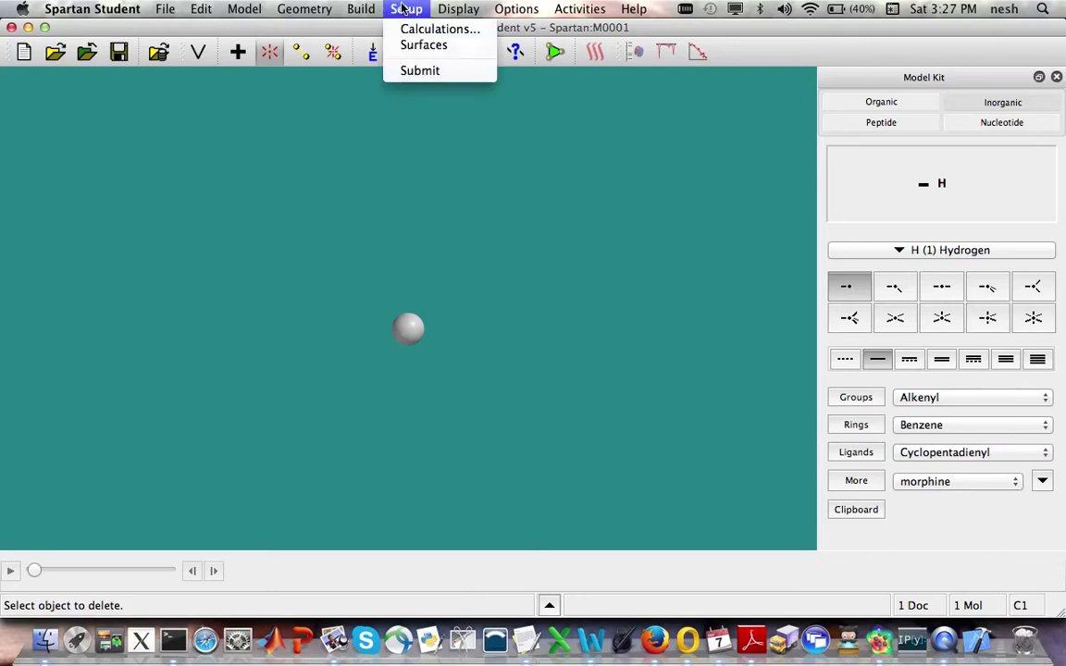
click(413, 31)
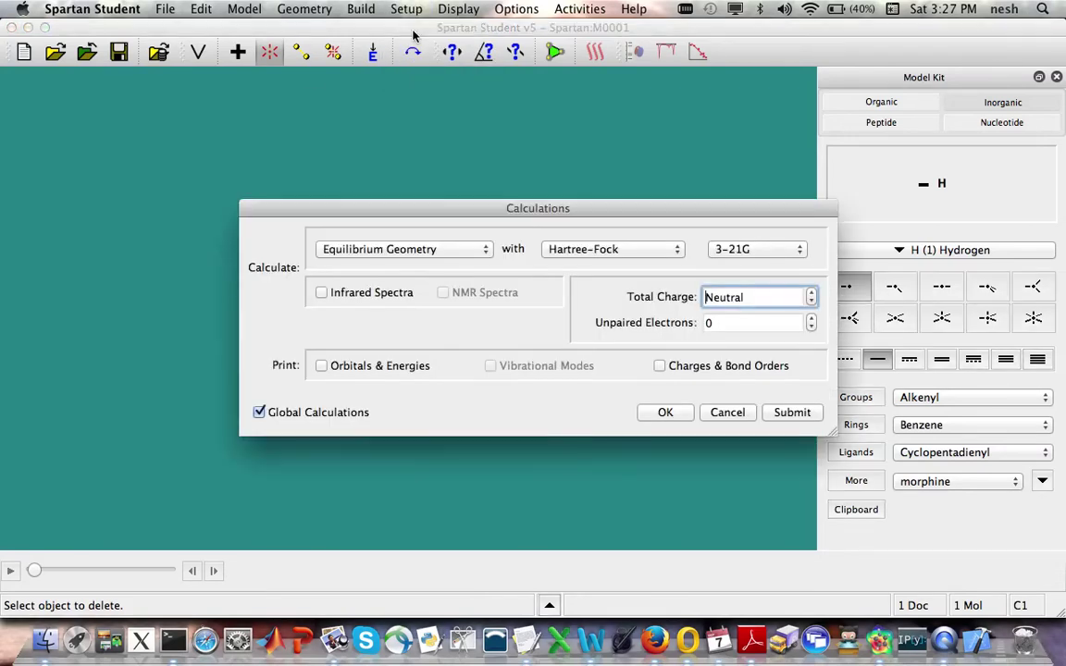
click(606, 246)
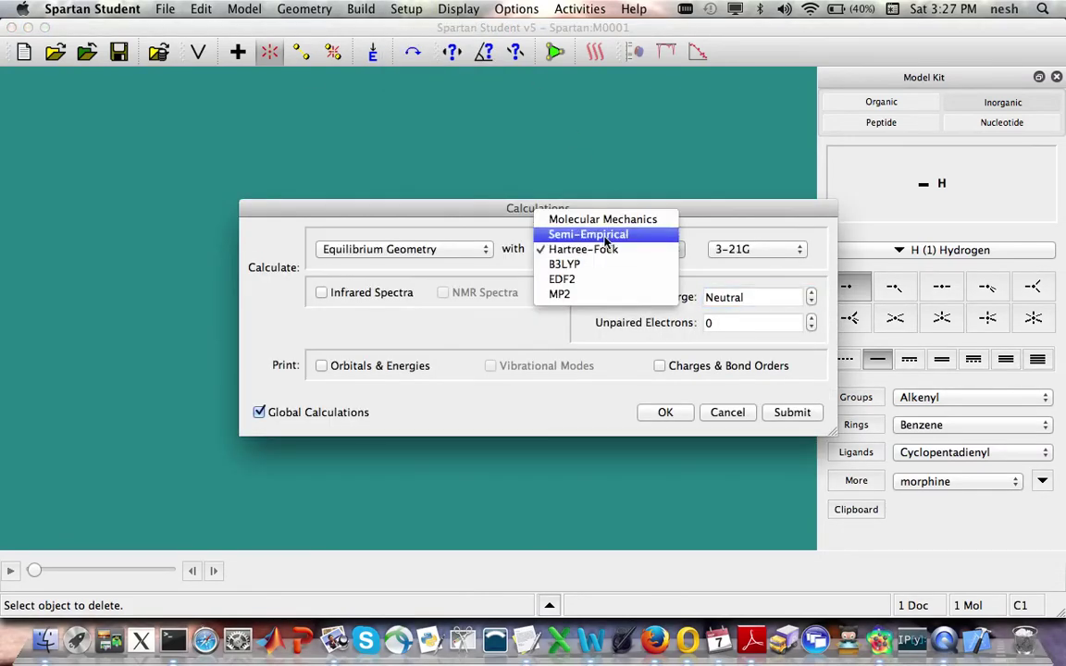
click(598, 266)
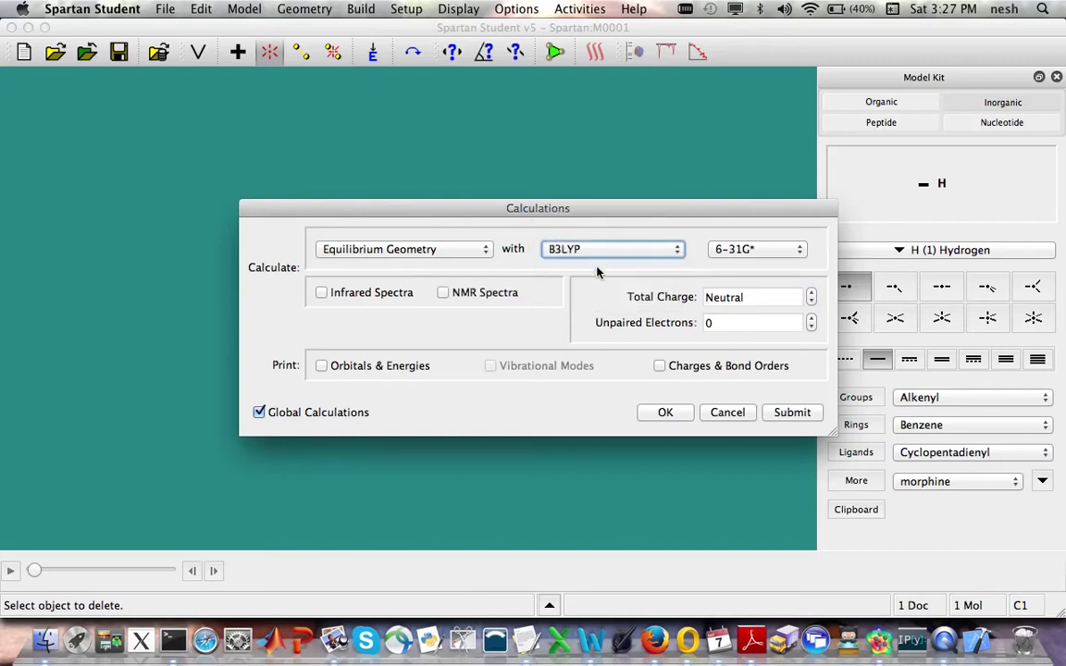
click(810, 319)
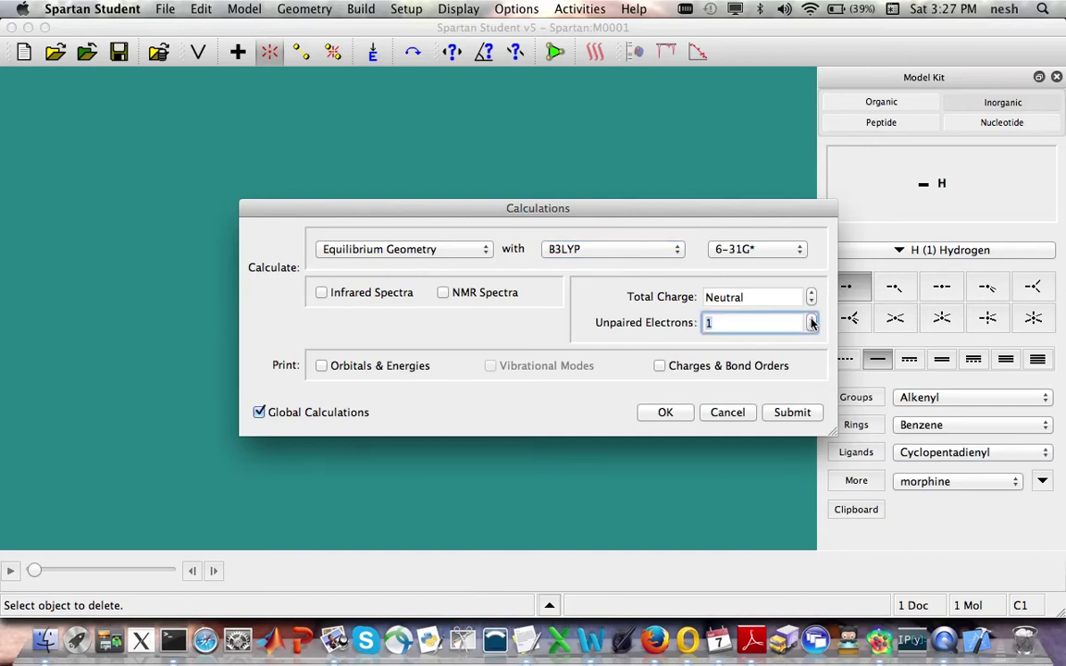
Submit the job saved as H and dismiss the started and completed alerts.
click(792, 413)
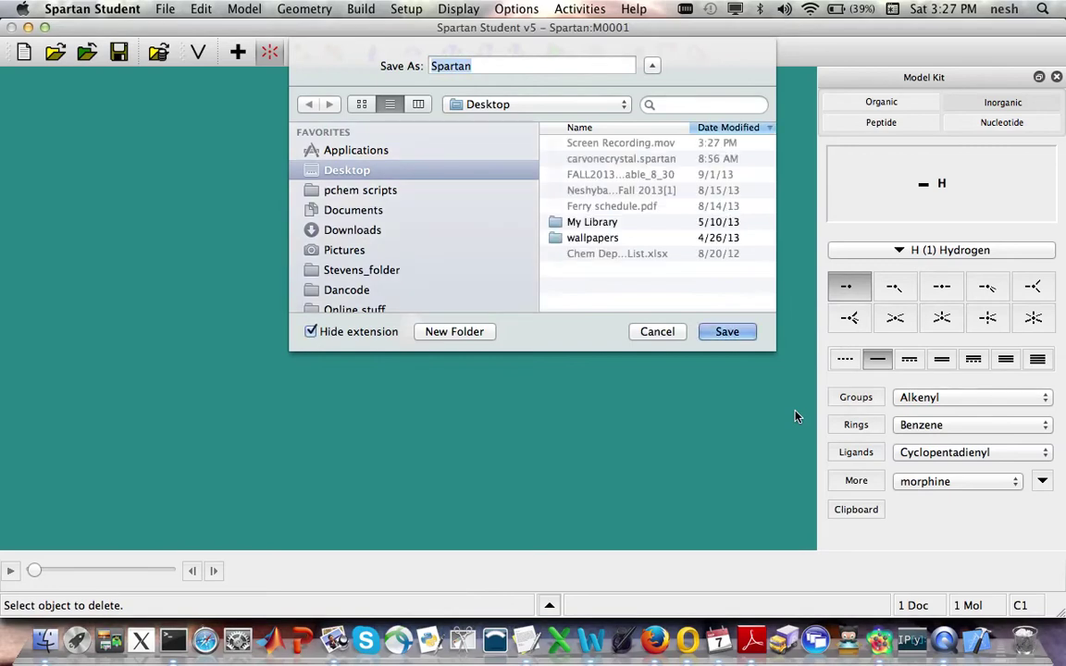
text(H)
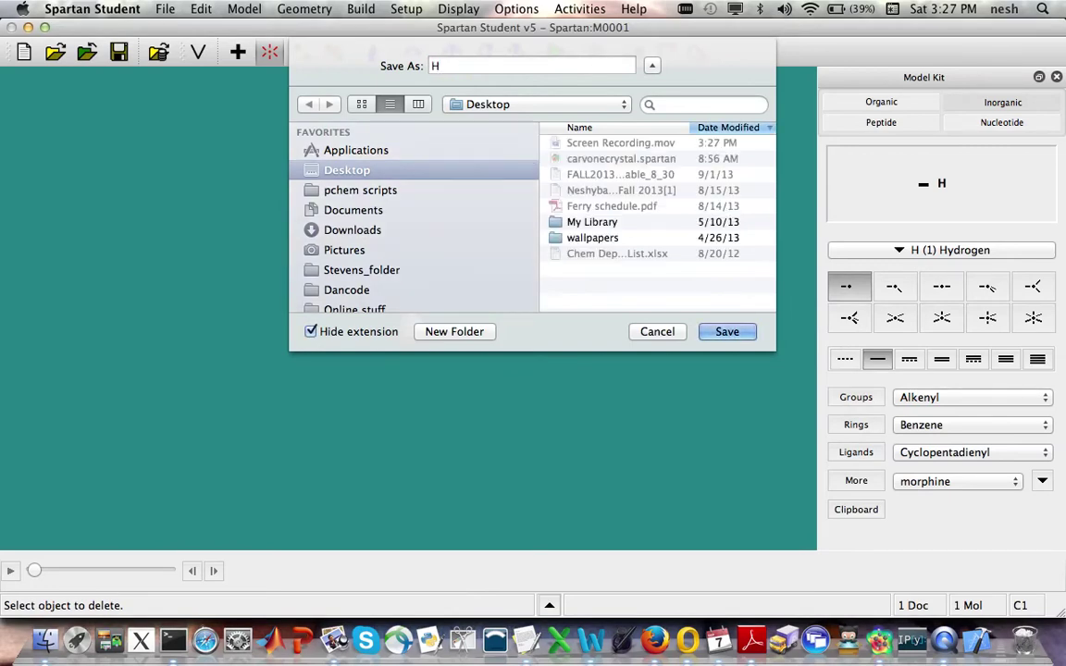
key(Return)
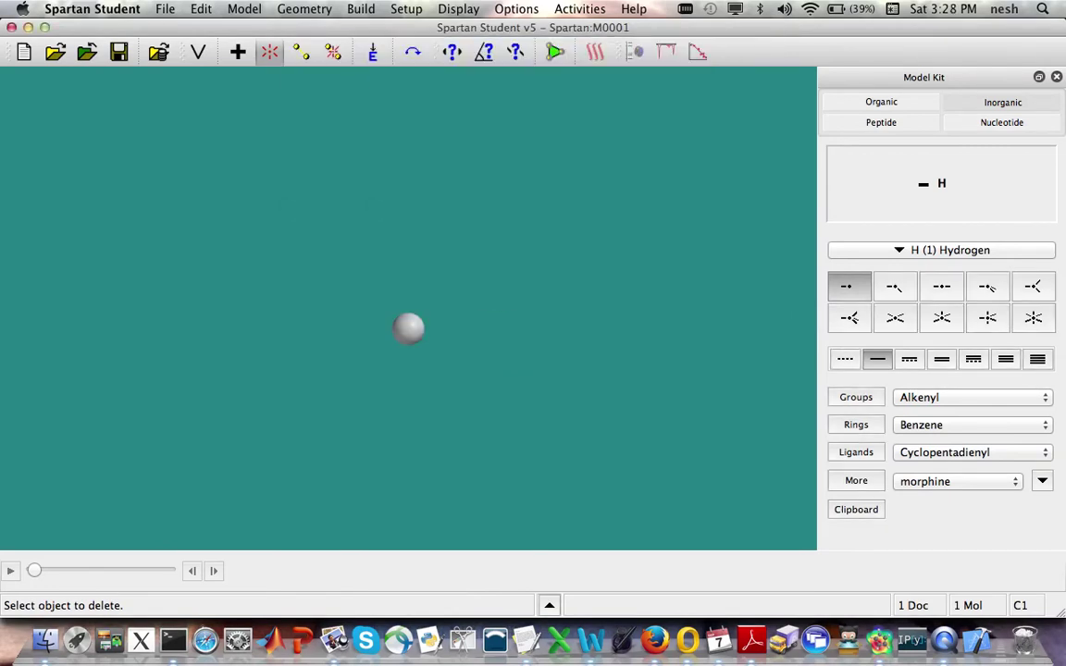
key(Return)
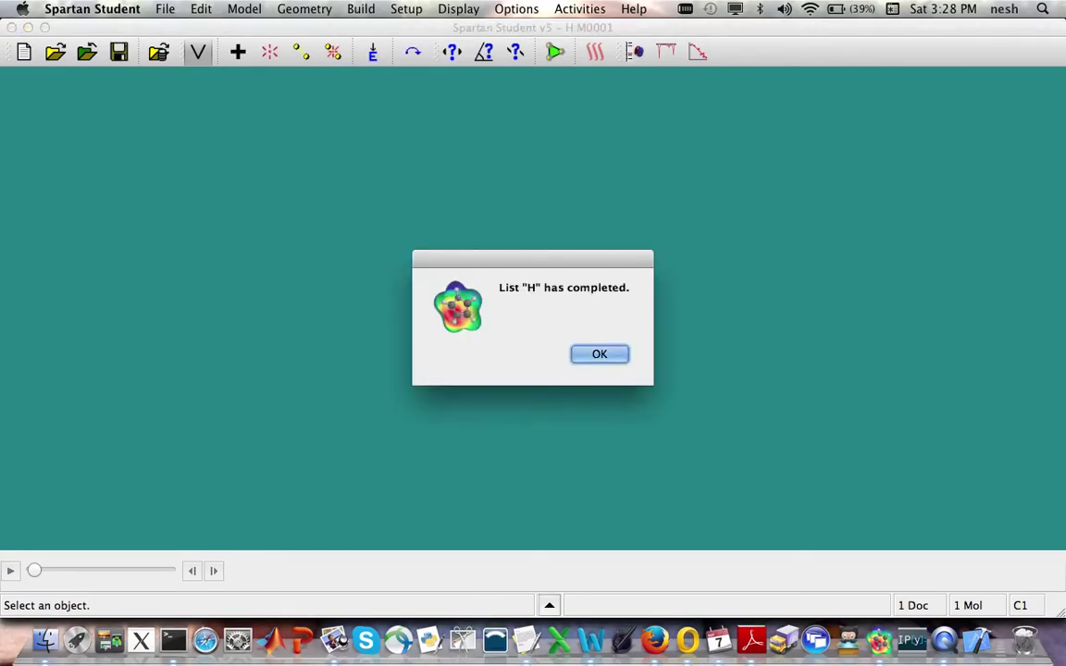
key(Return)
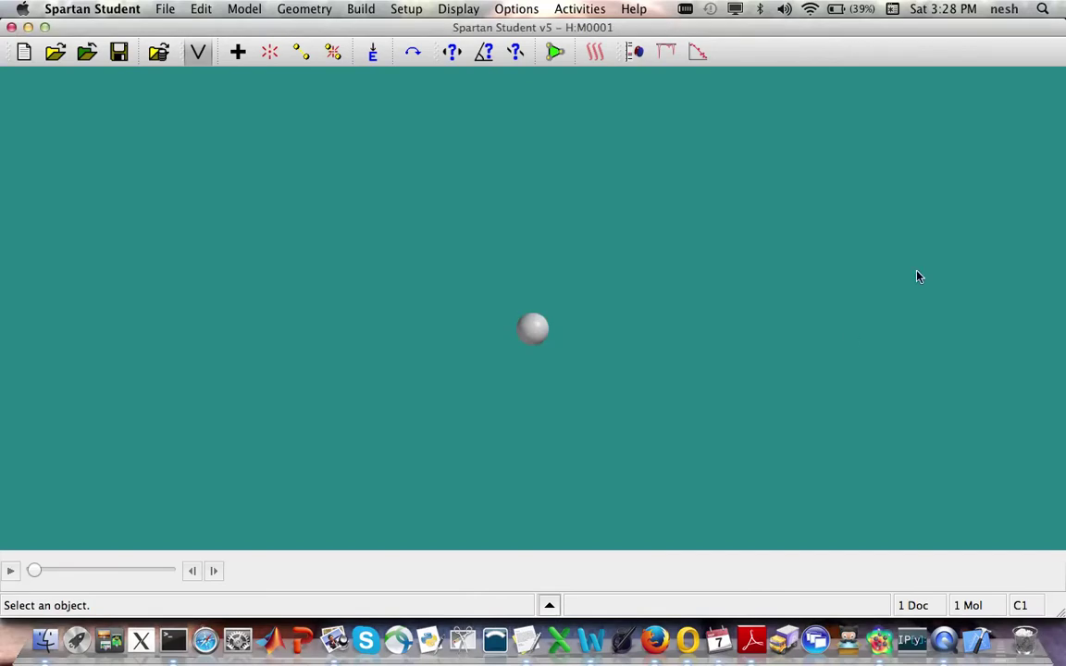
key(ctrl+Down)
Add an E column in kJ/mol to the H spreadsheet, showing -1313.47.
click(523, 117)
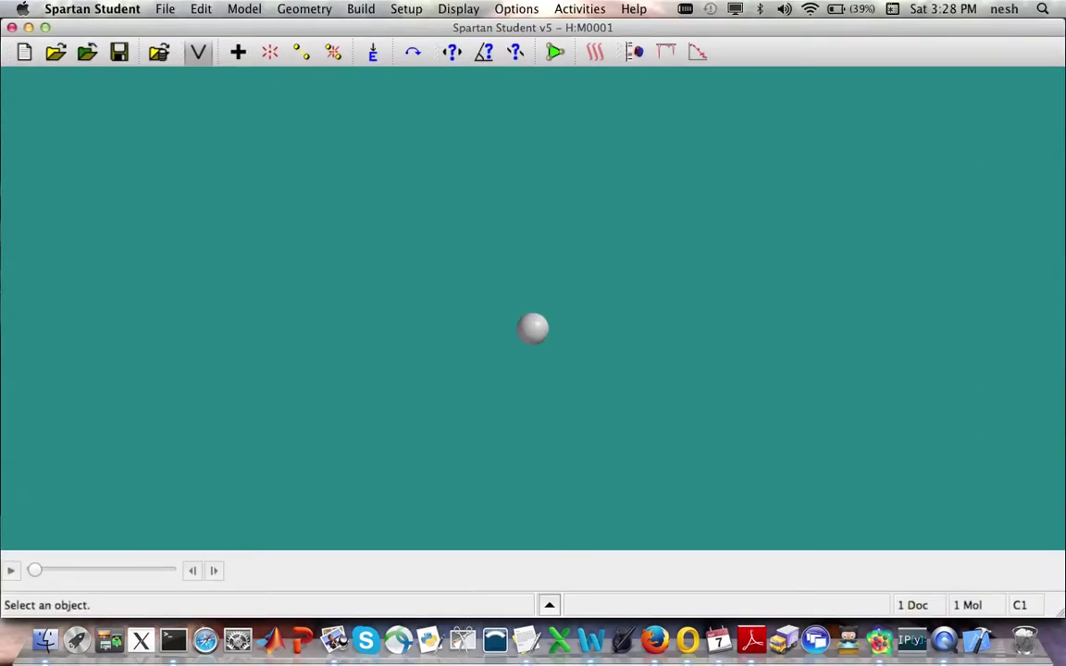
click(758, 27)
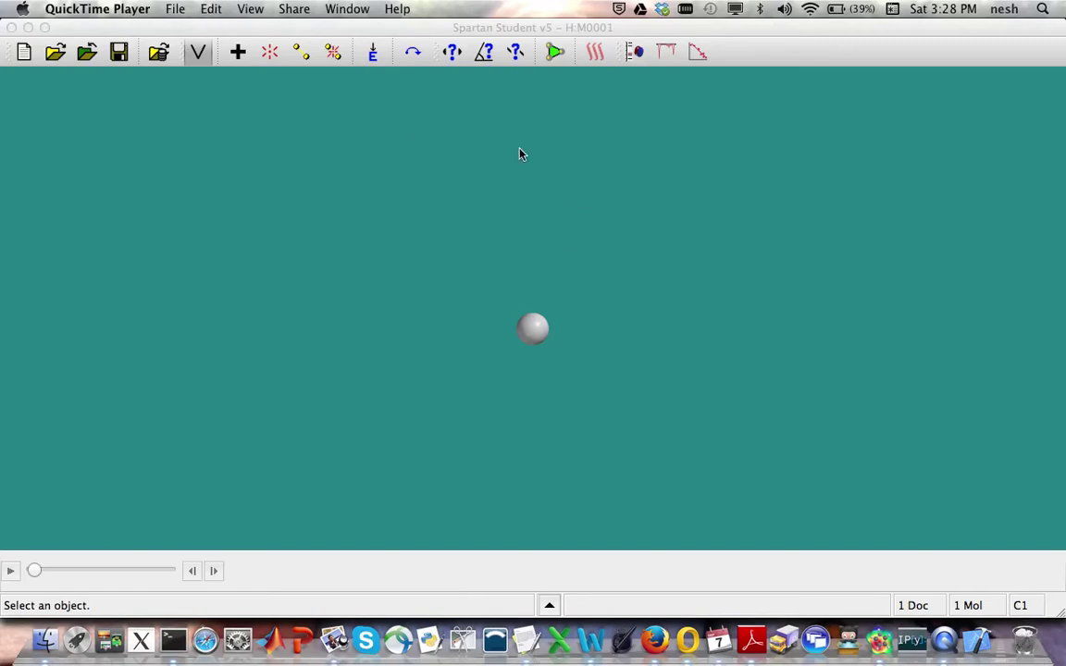
click(559, 221)
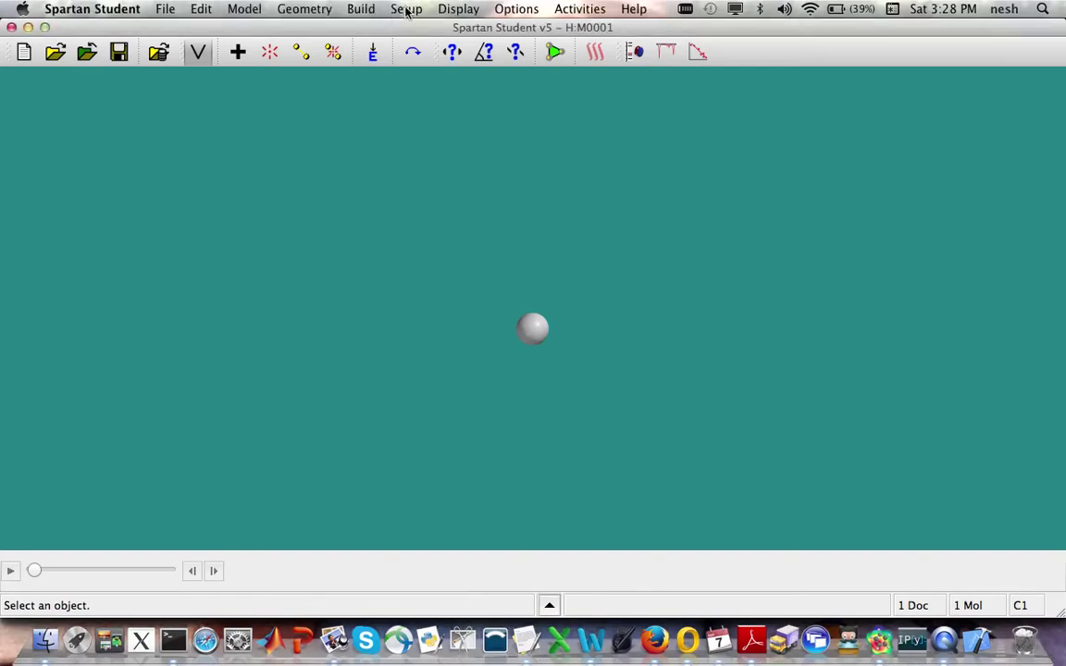
click(463, 10)
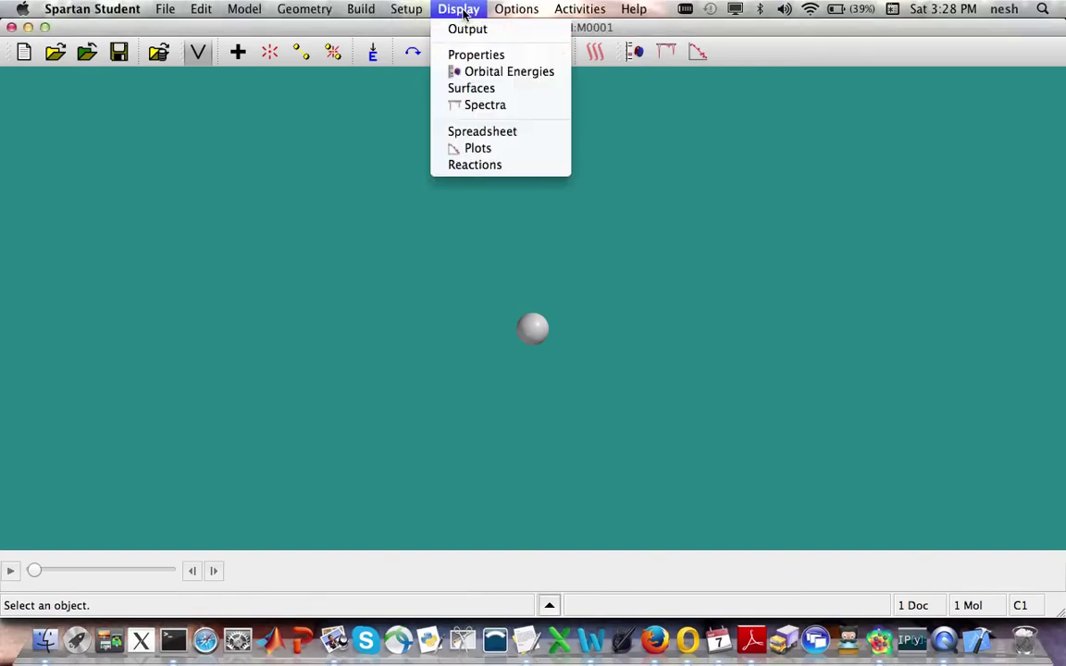
click(485, 132)
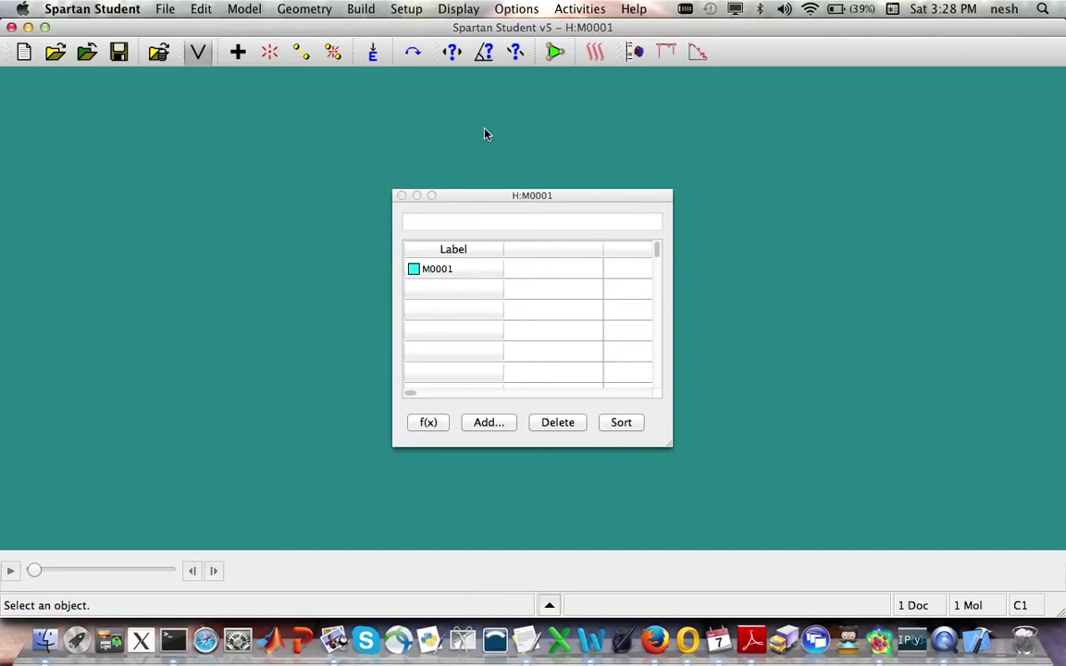
click(488, 423)
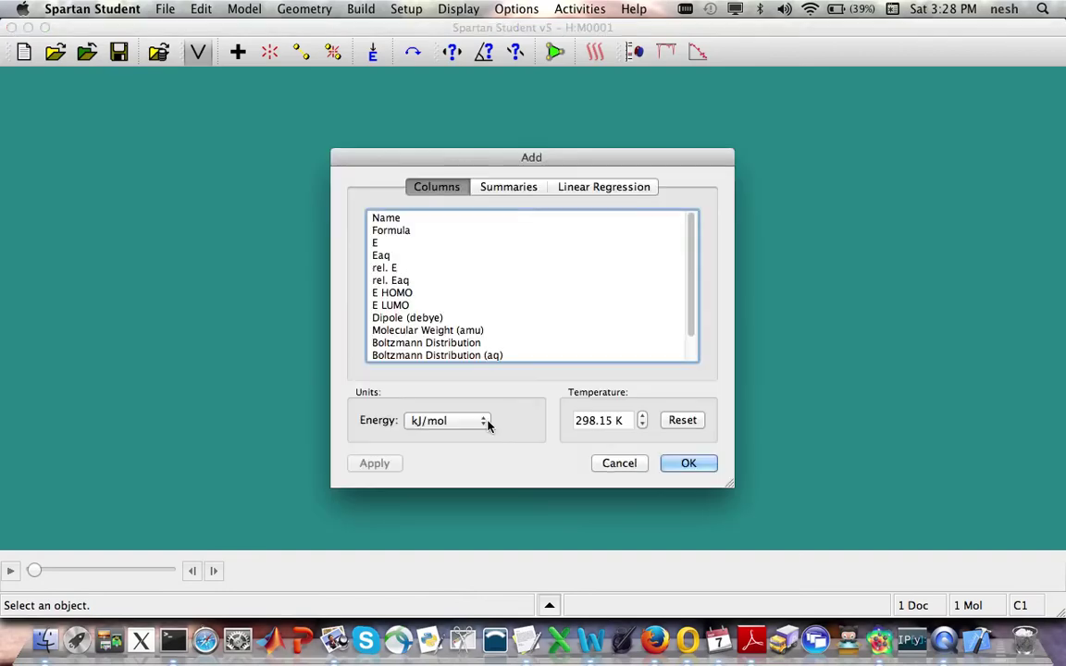
click(393, 243)
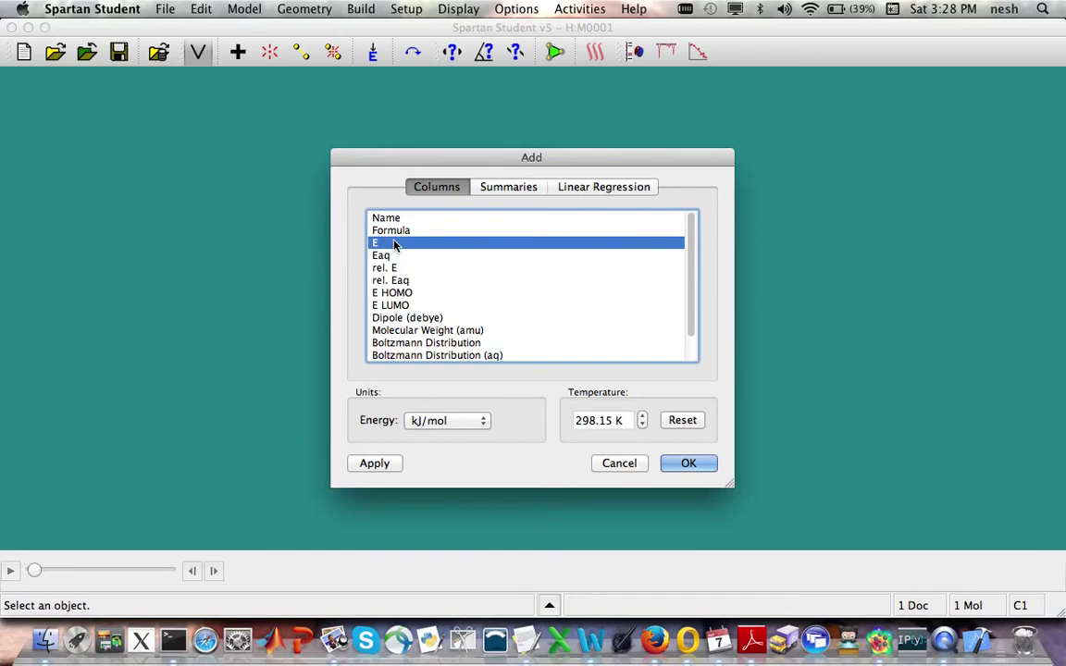
click(691, 468)
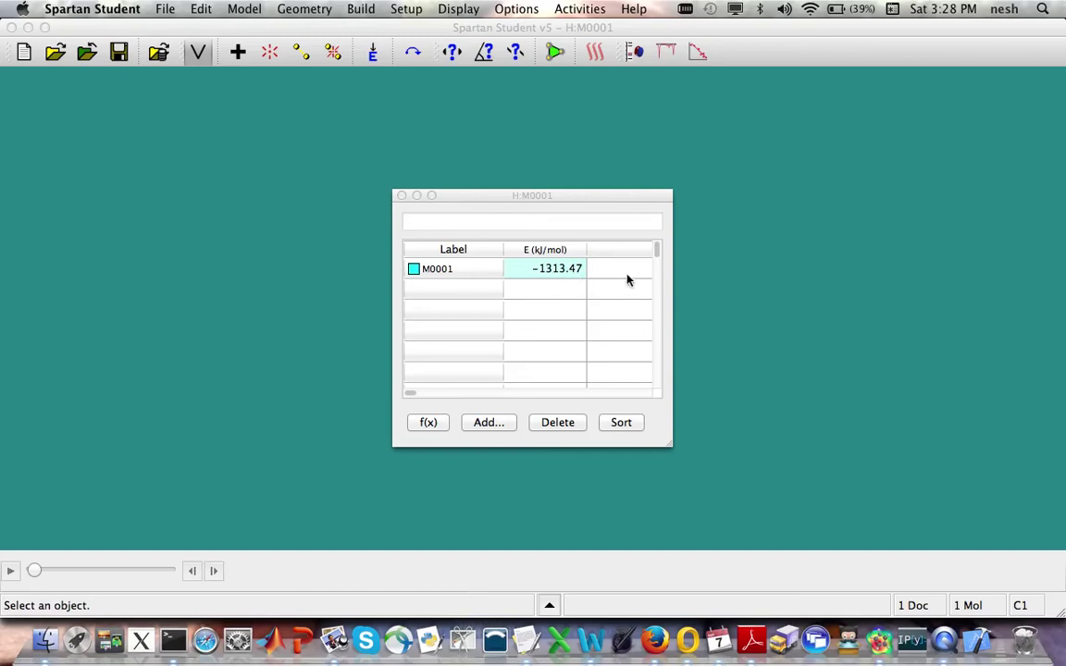
Close the spreadsheet and start a new model with hydrogen placed in the workspace.
click(403, 197)
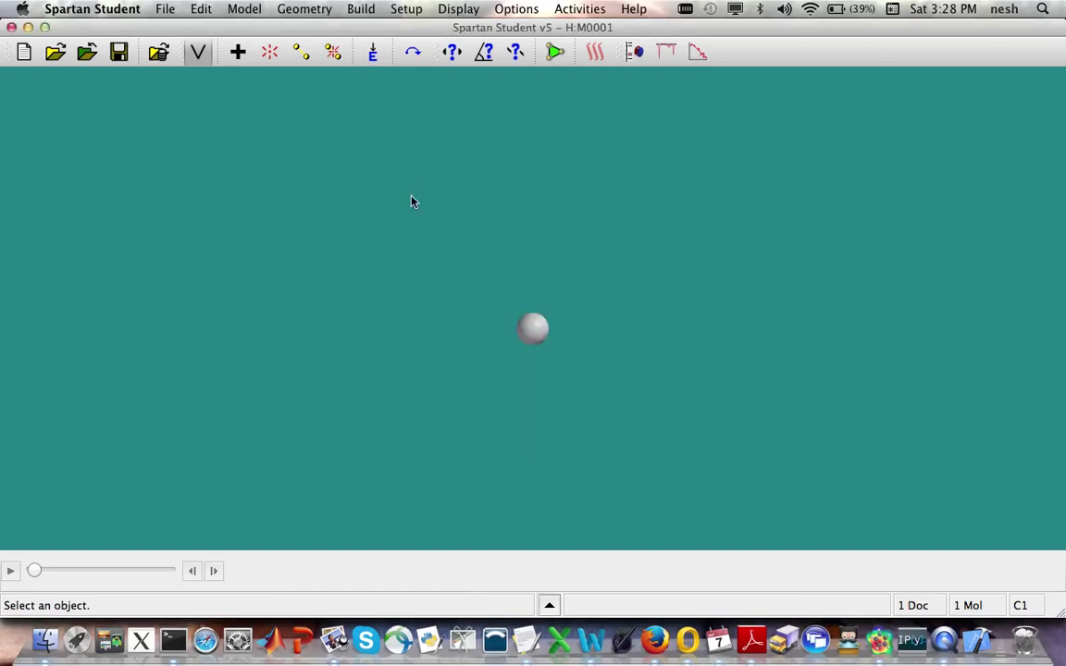
click(190, 34)
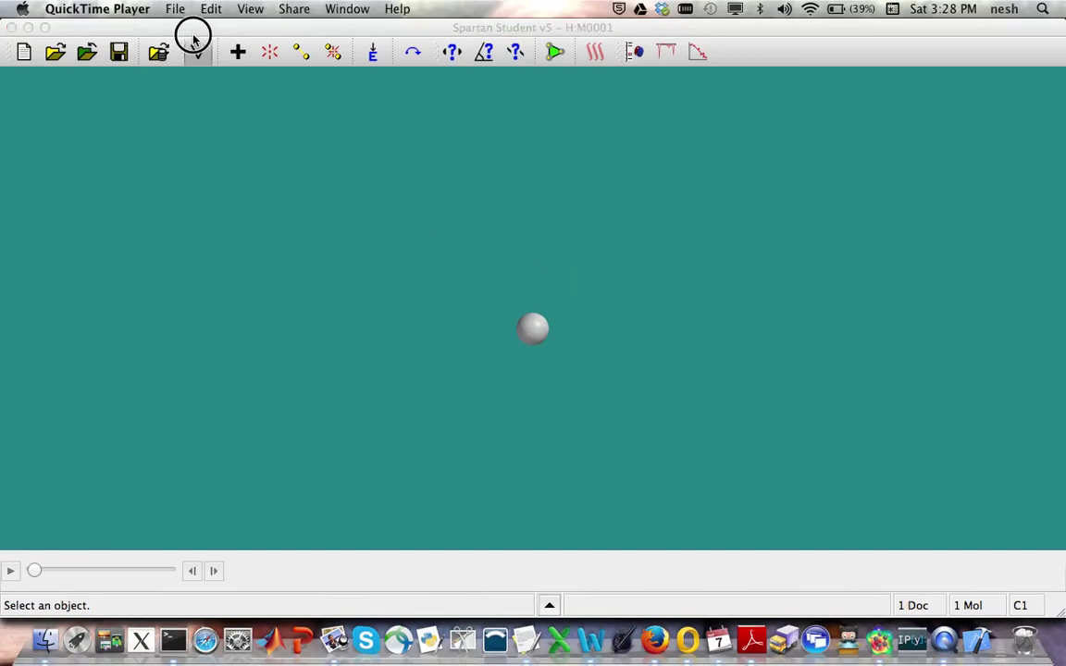
click(21, 50)
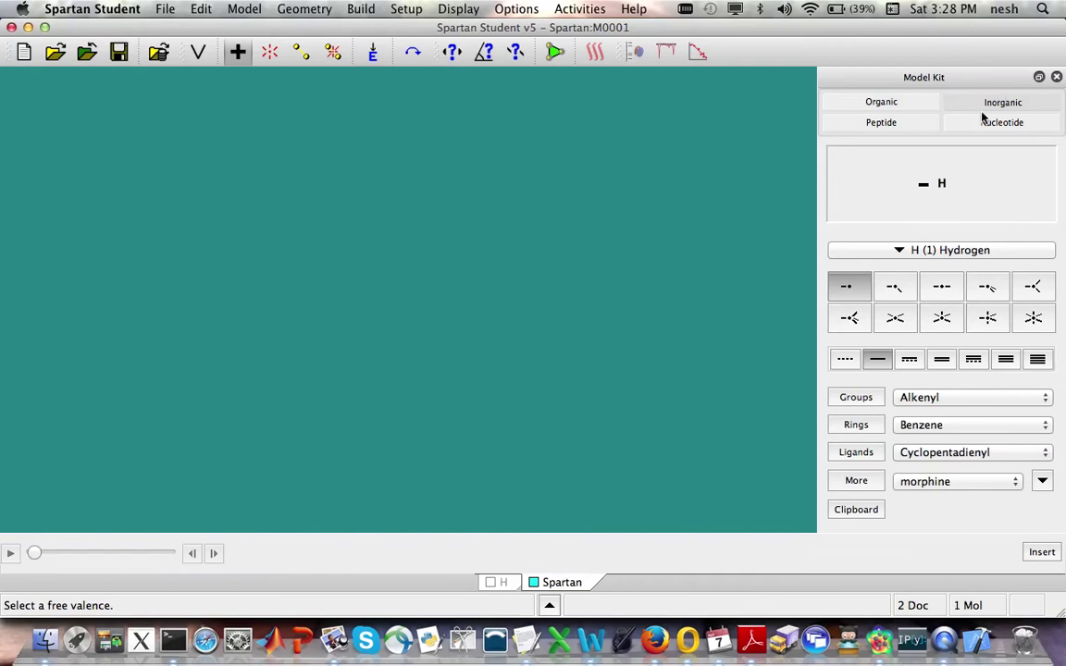
click(453, 266)
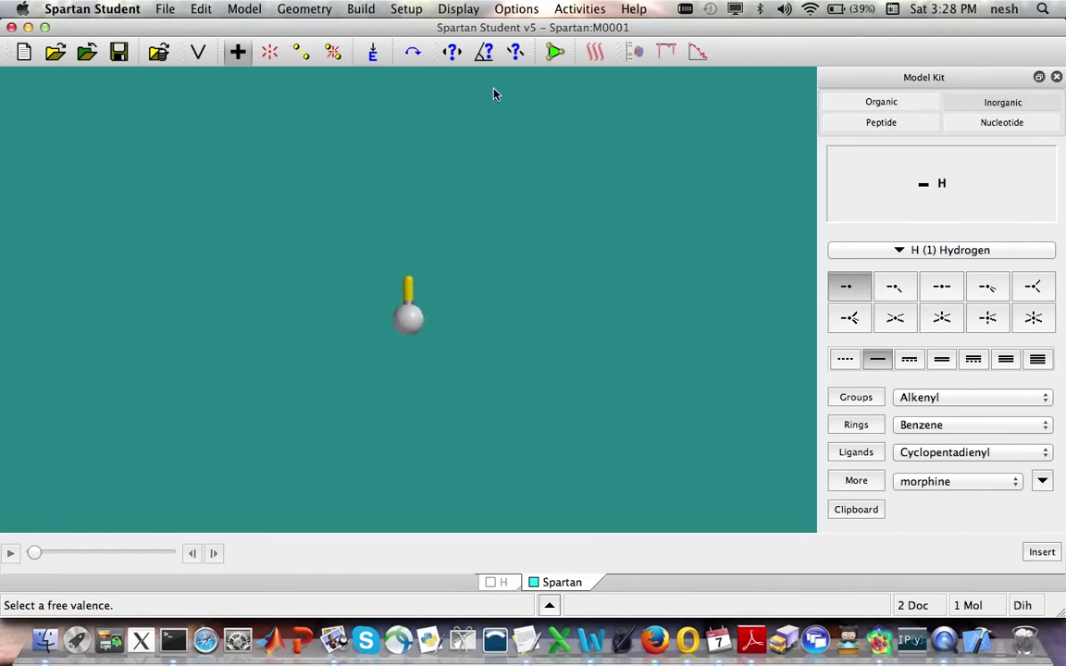
Set up a B3LYP/6-31G* equilibrium geometry calculation for H2 and submit it.
click(407, 8)
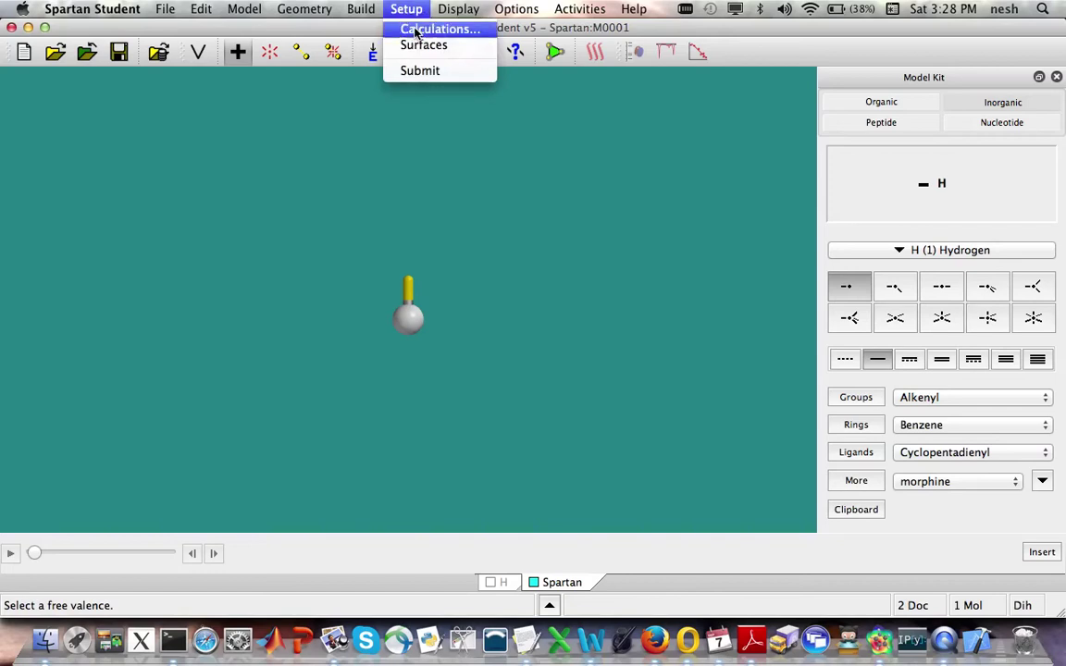
click(415, 31)
click(655, 250)
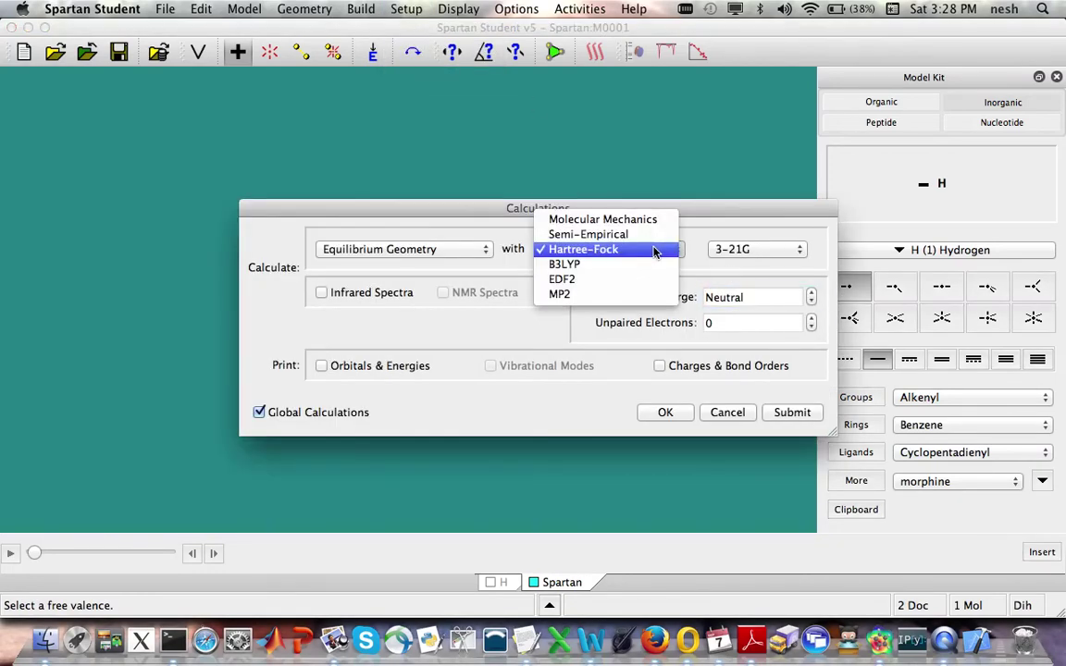
click(639, 265)
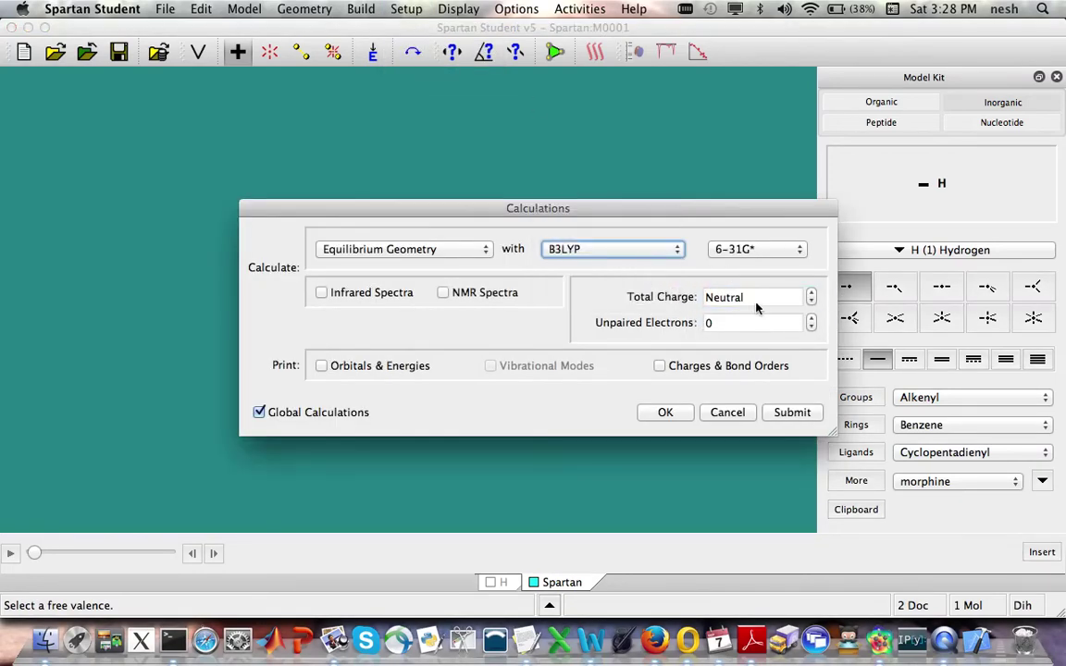
click(793, 413)
Save the job as H2, rotate the molecule while it runs, and dismiss the completion alert.
text(H)
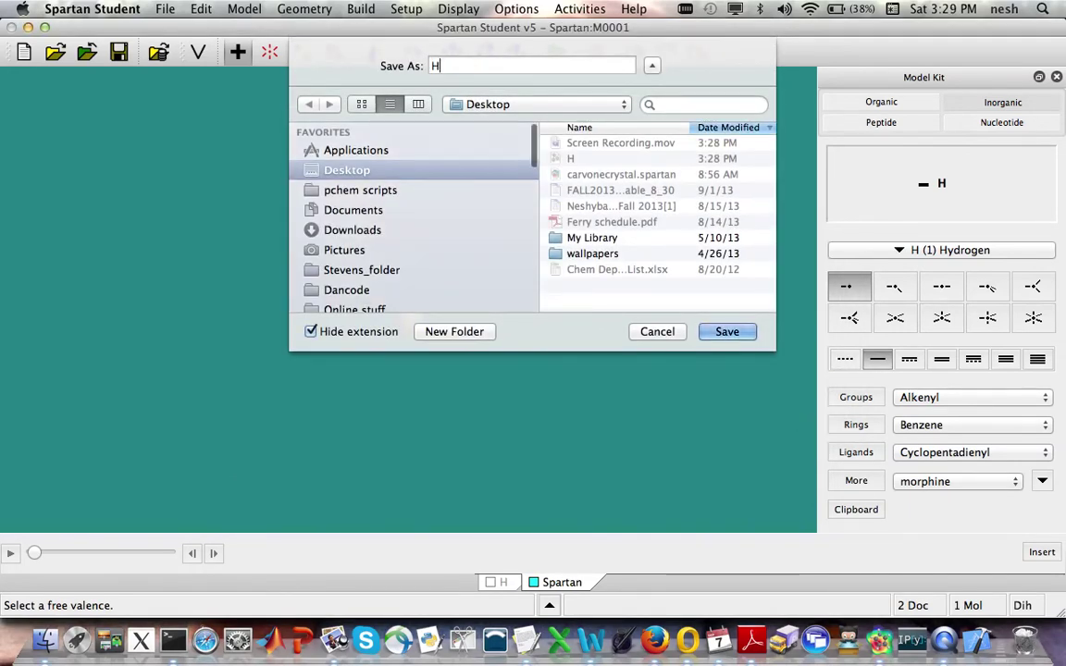
text(2)
key(Return)
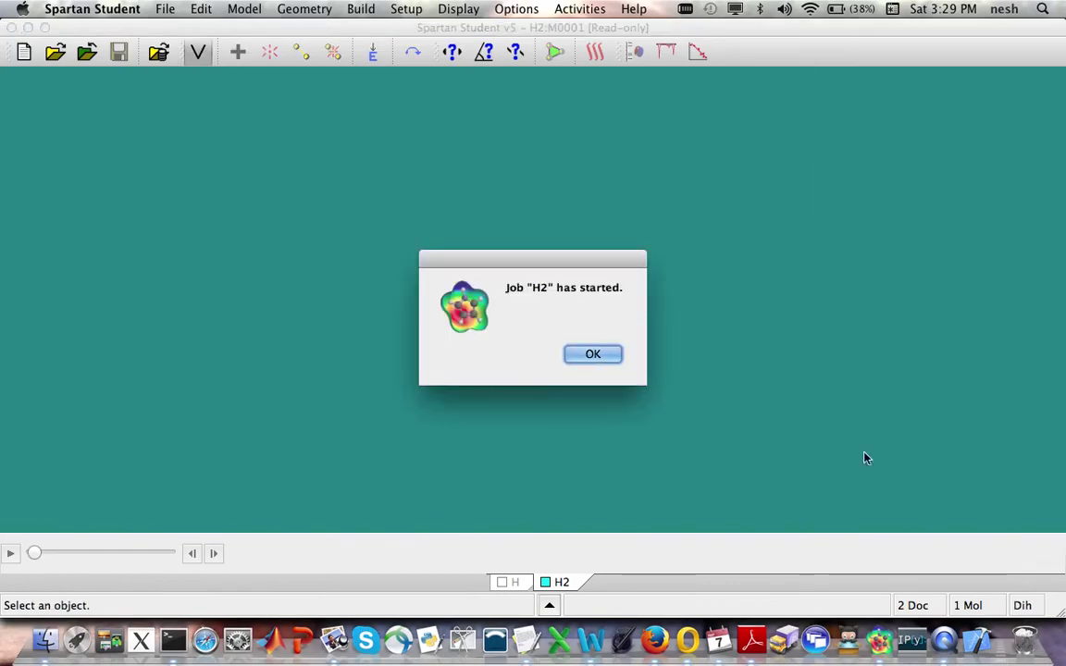
key(Return)
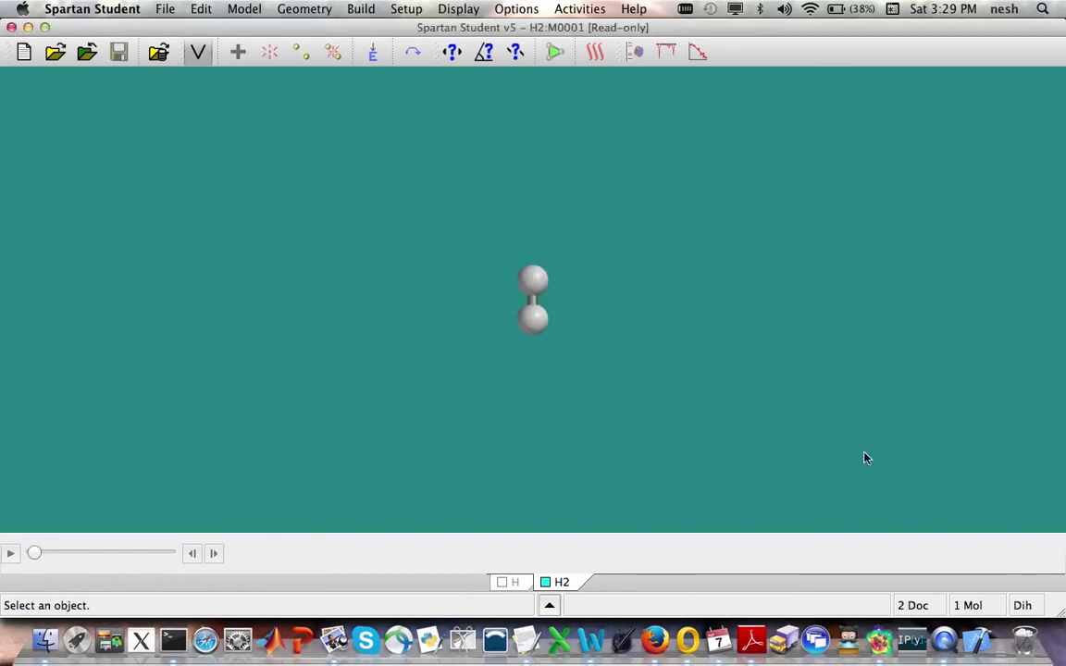
drag(625, 366, 859, 252)
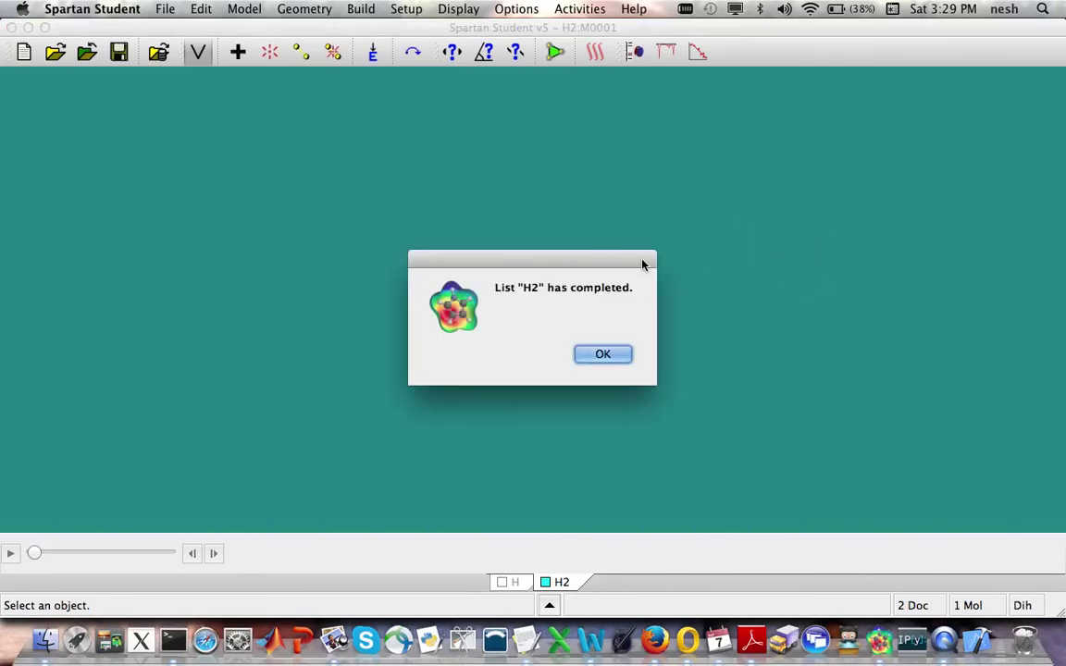
click(604, 355)
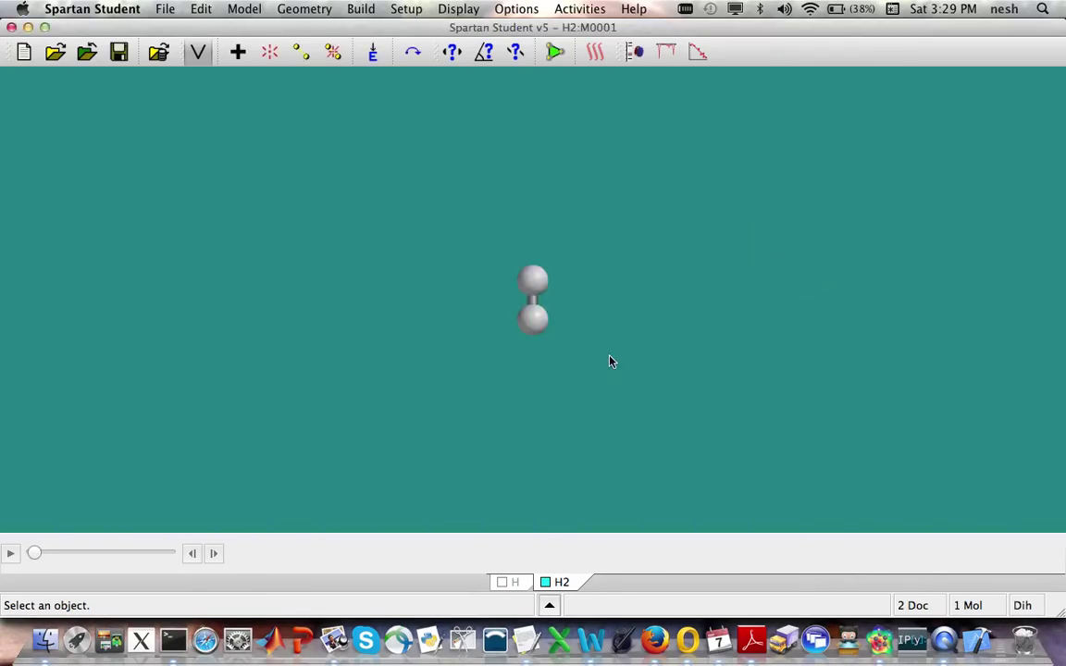
click(457, 9)
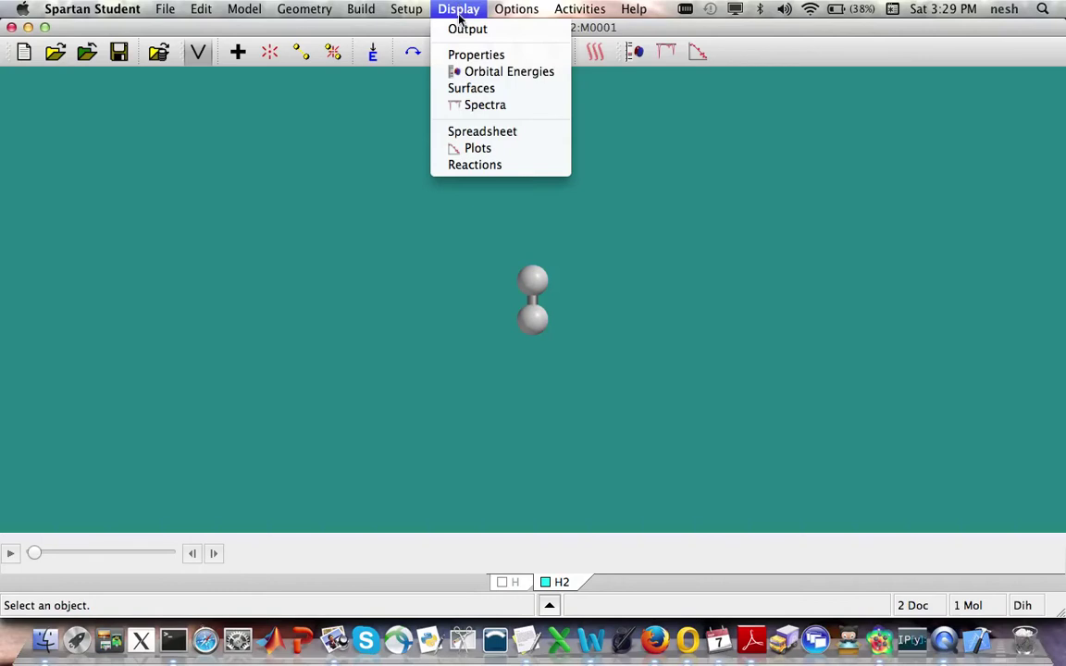
Add the E column in kJ/mol to the H2 spreadsheet (-3086.24), then close it.
click(475, 131)
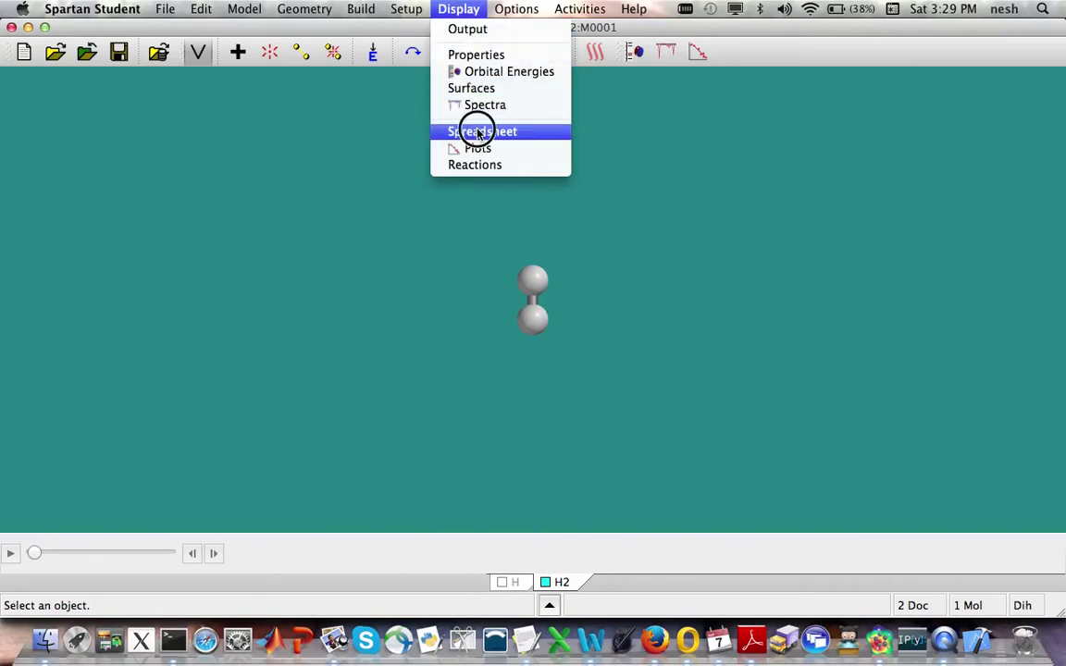
click(489, 422)
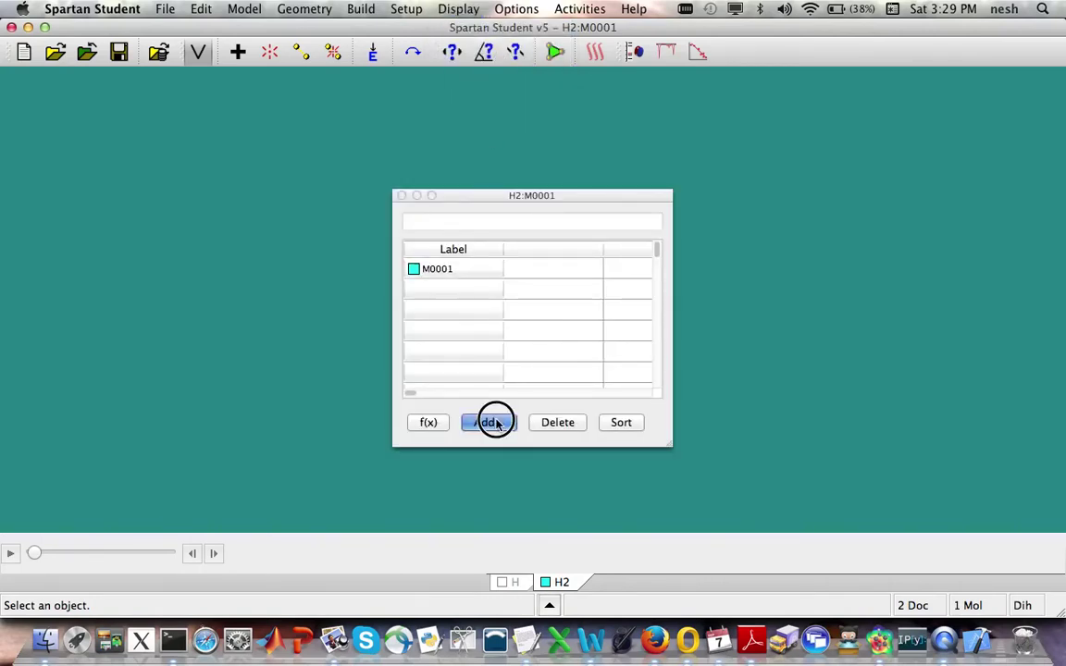
click(377, 243)
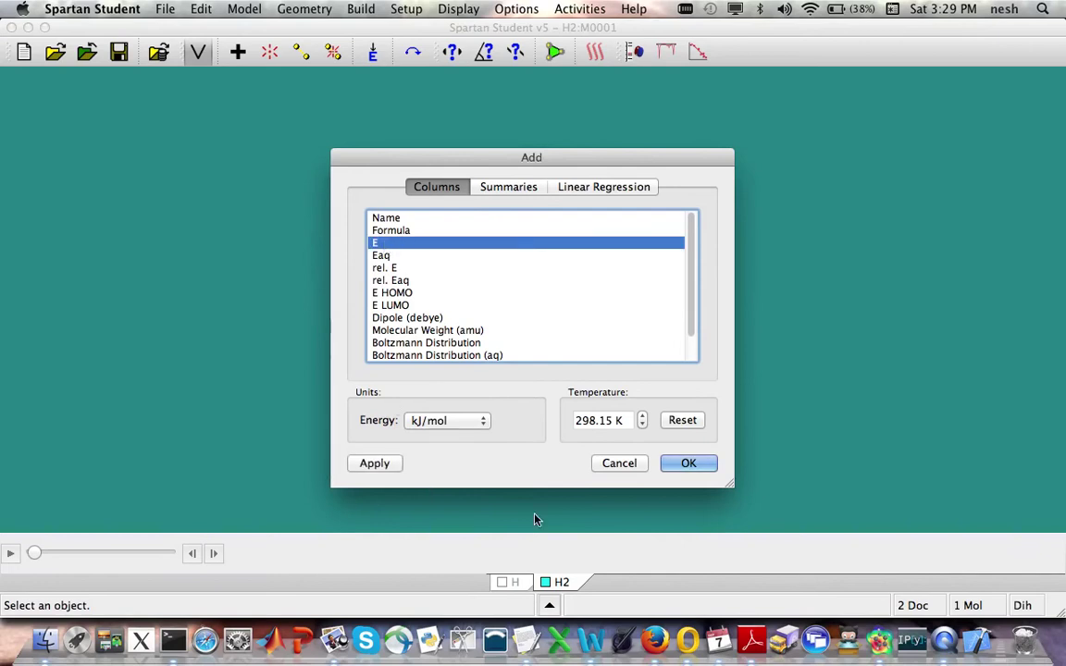
click(689, 463)
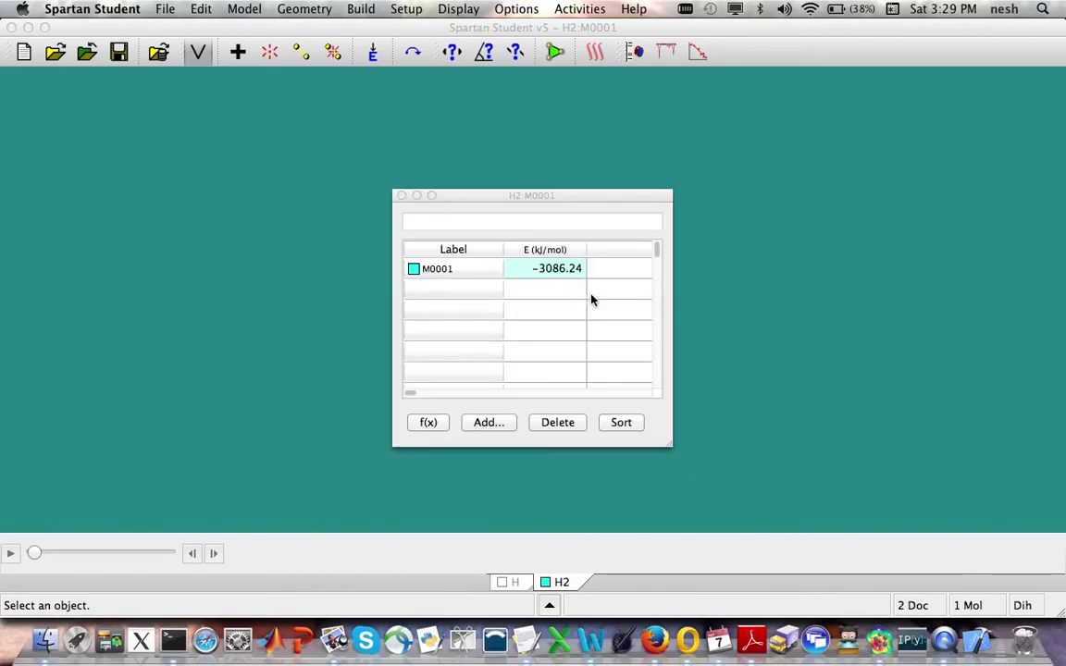
click(402, 196)
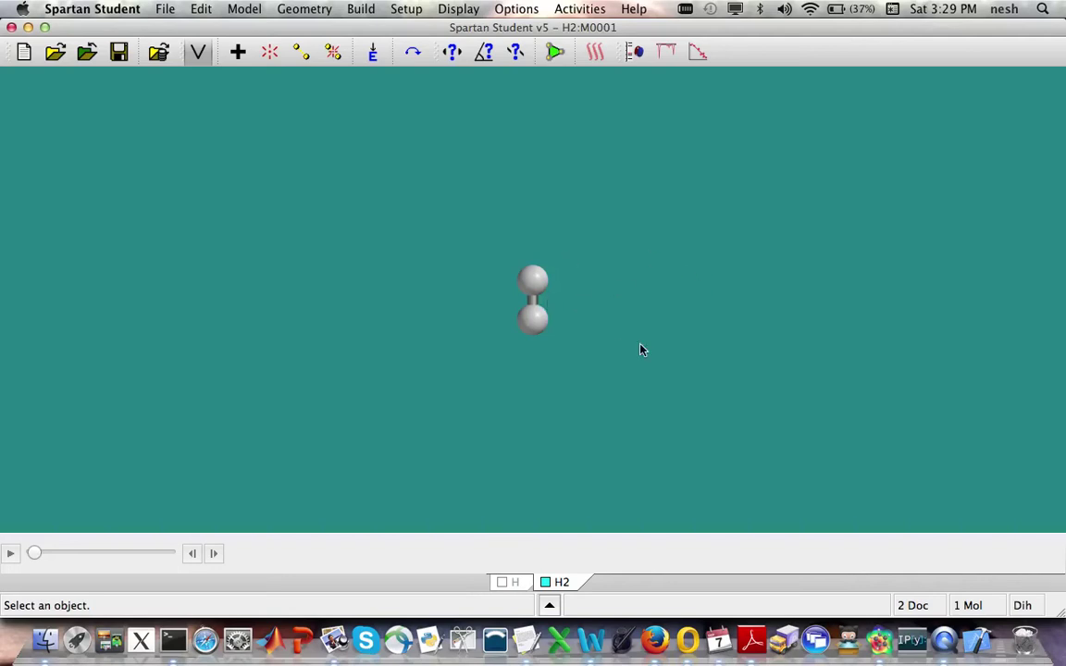
In the H document, display the aHOMO (-8.6 eV) orbital surface as a mesh.
click(520, 586)
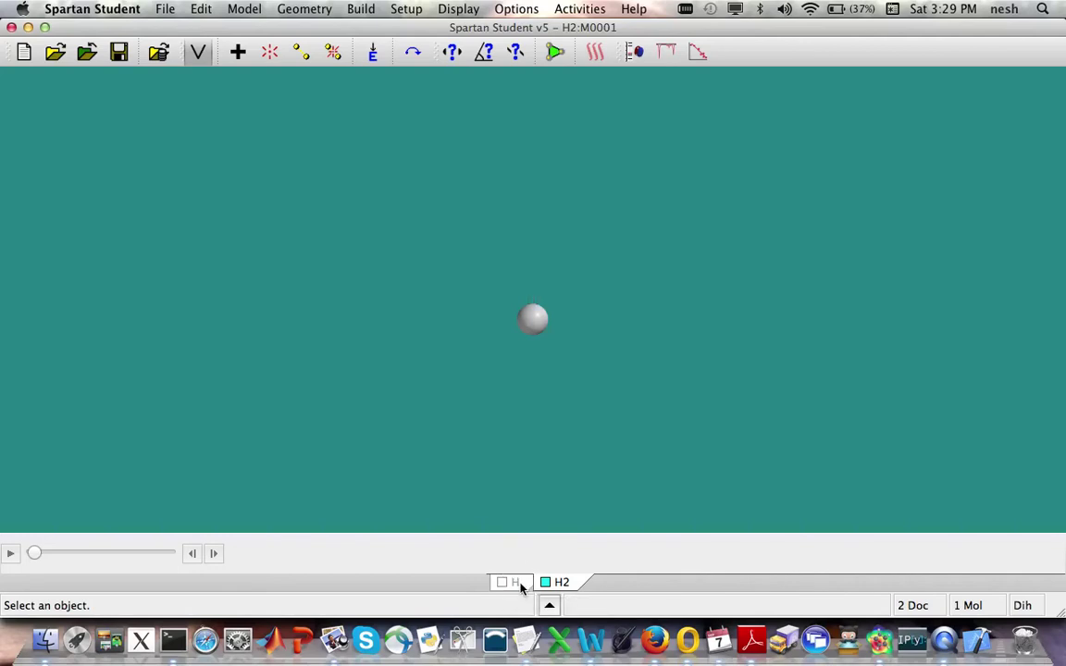
click(635, 51)
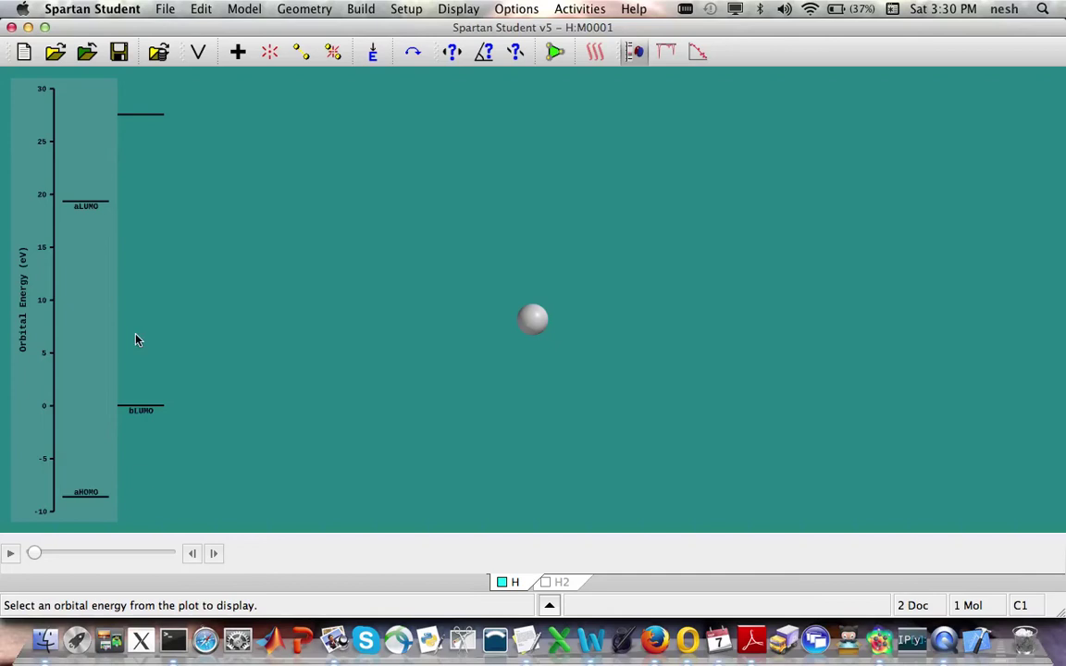
click(82, 500)
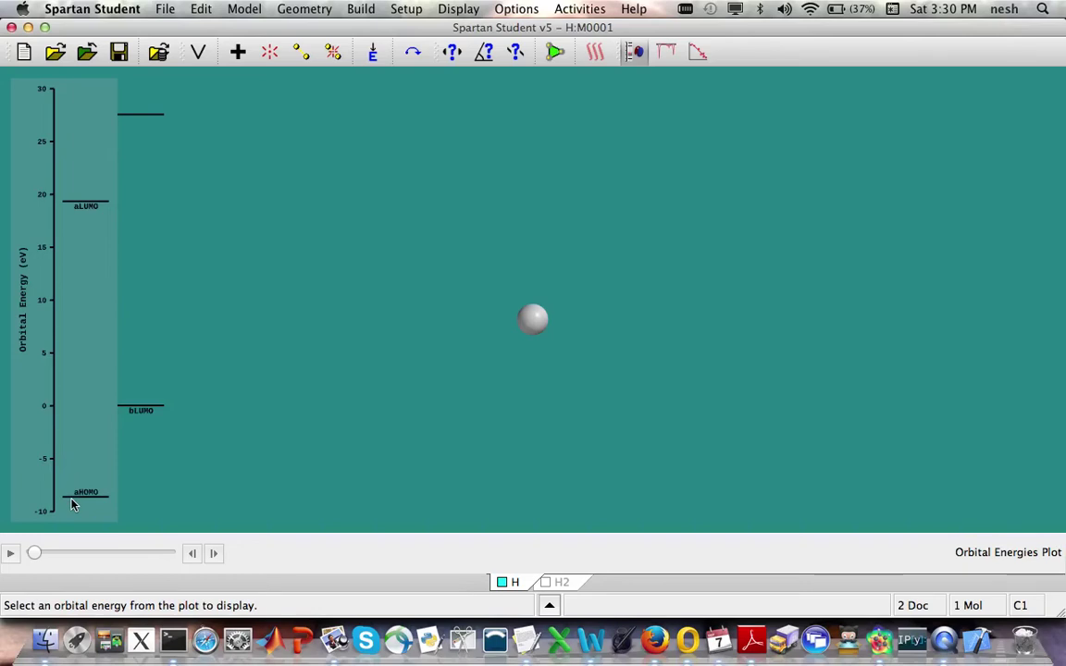
click(75, 500)
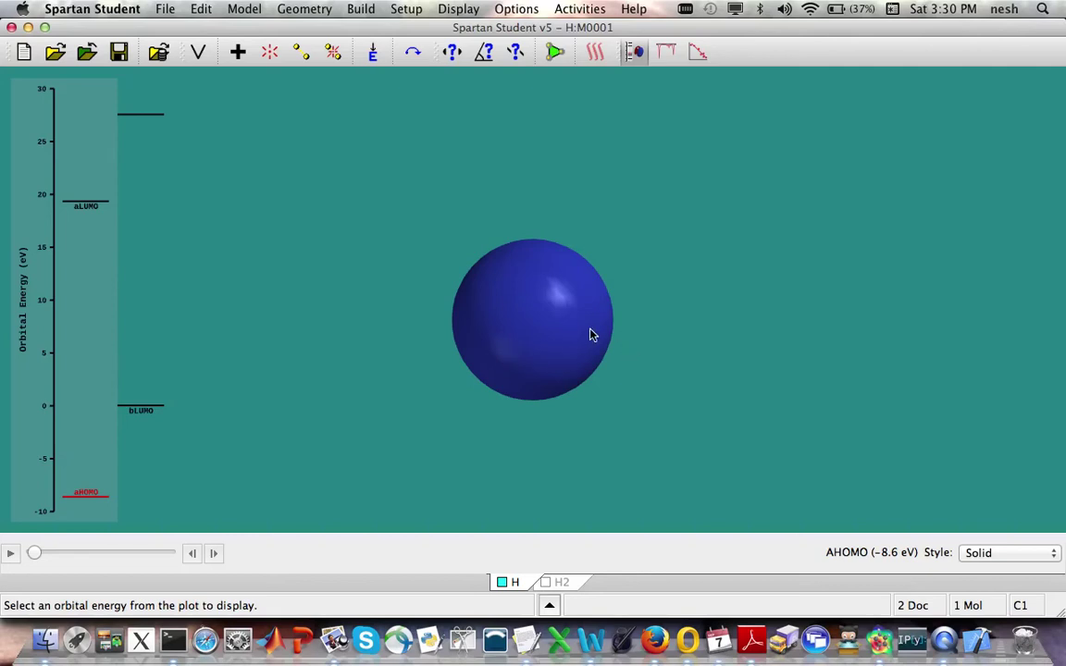
click(1004, 552)
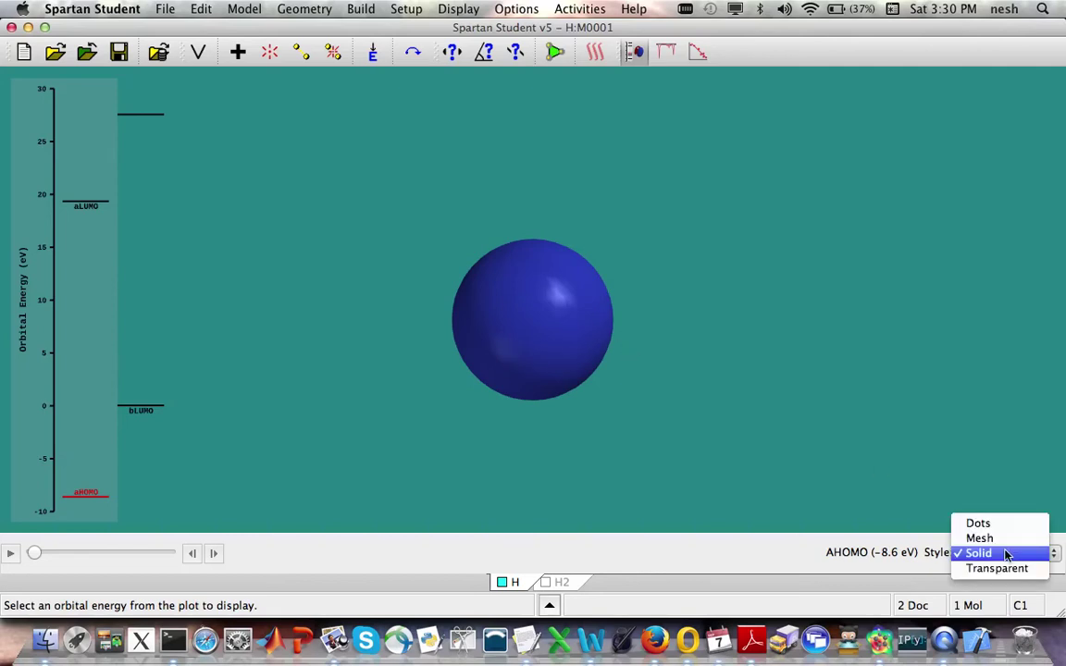
click(1005, 540)
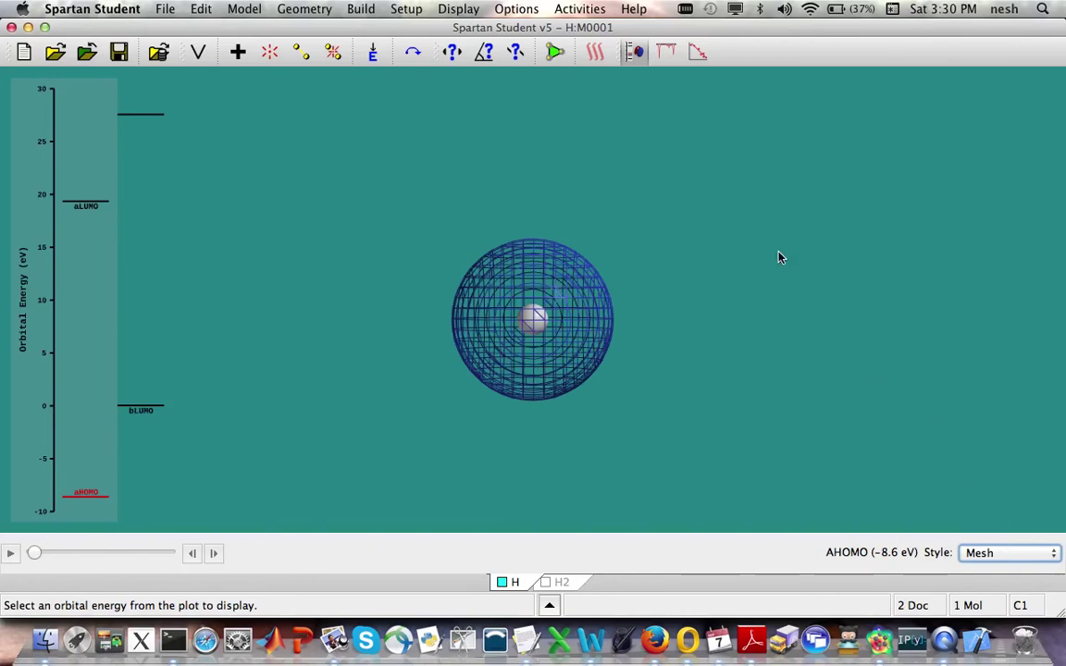
Toggle between the aLUMO and aHOMO surfaces, then return to the H2 document.
click(96, 206)
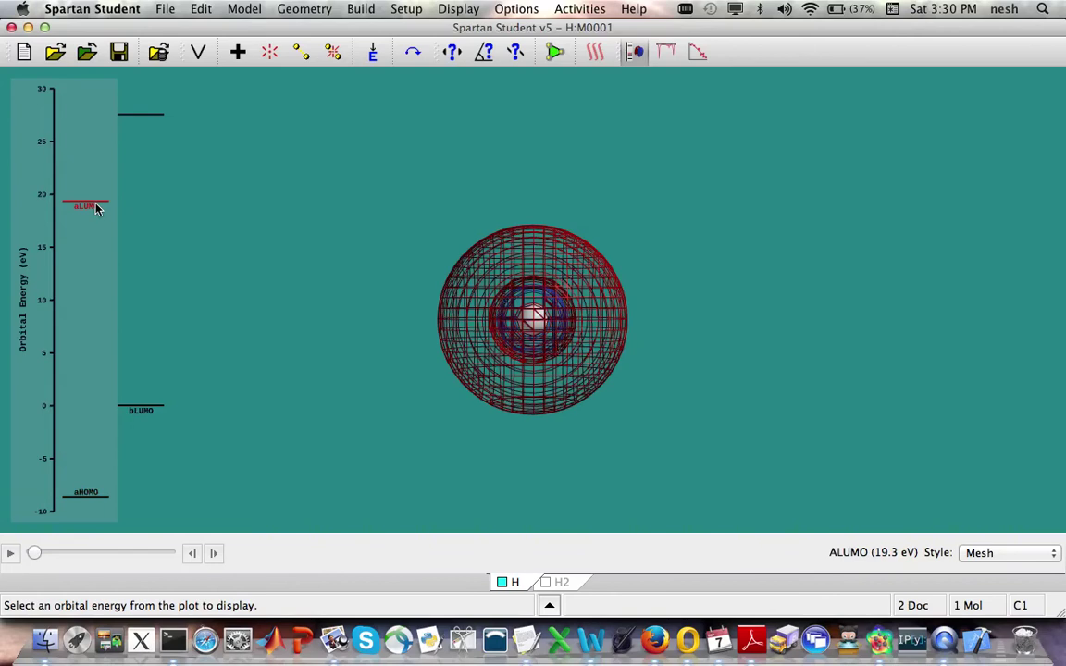
click(96, 208)
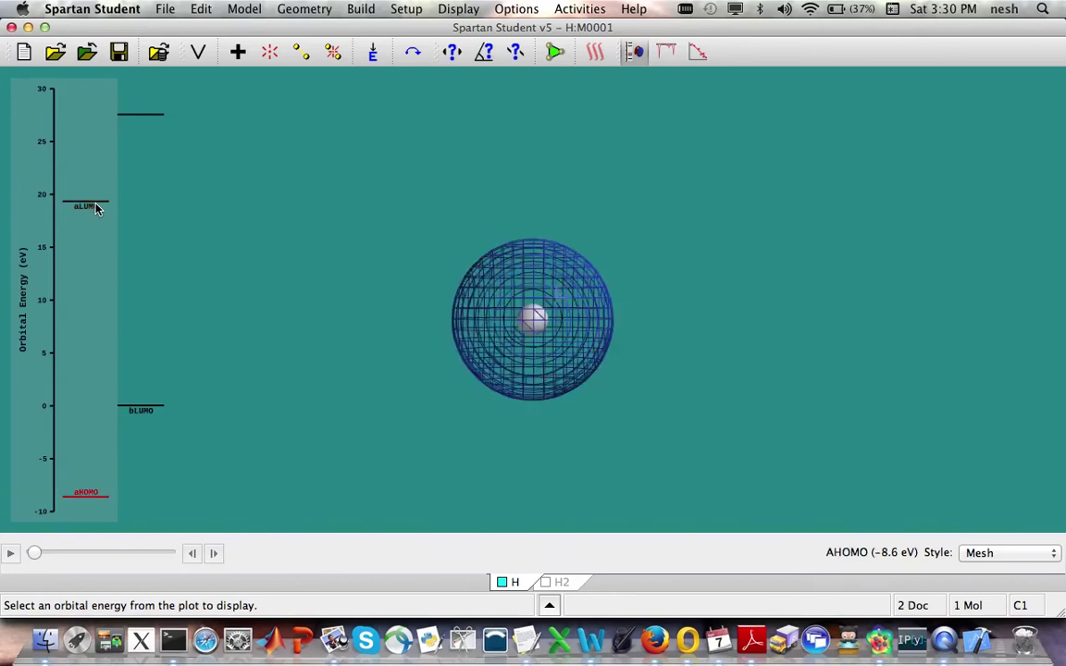
click(97, 208)
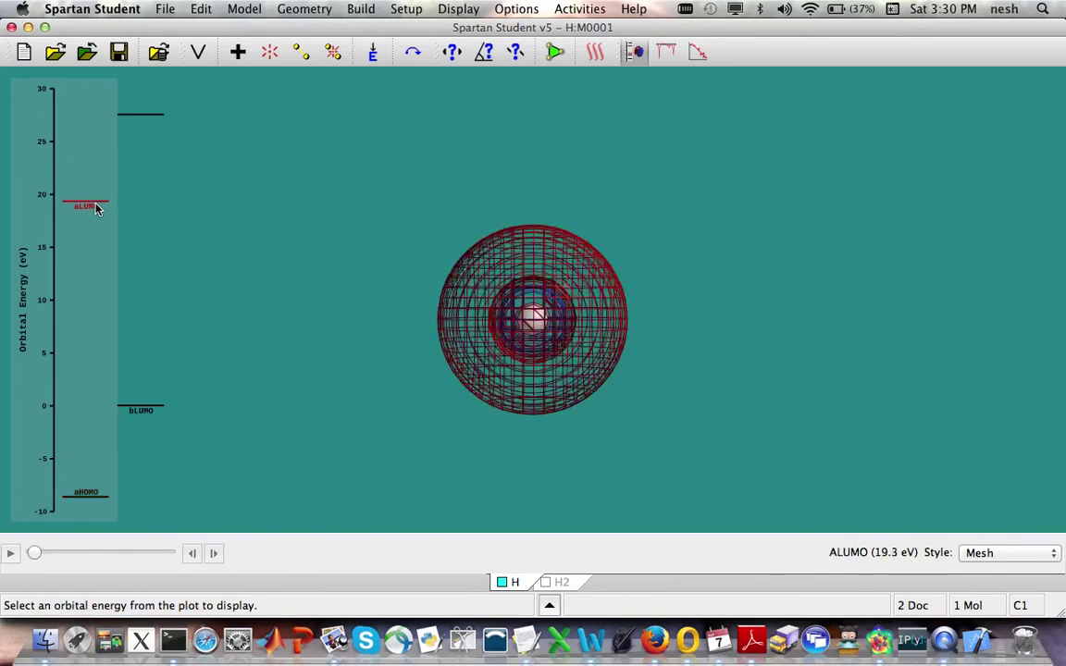
click(96, 208)
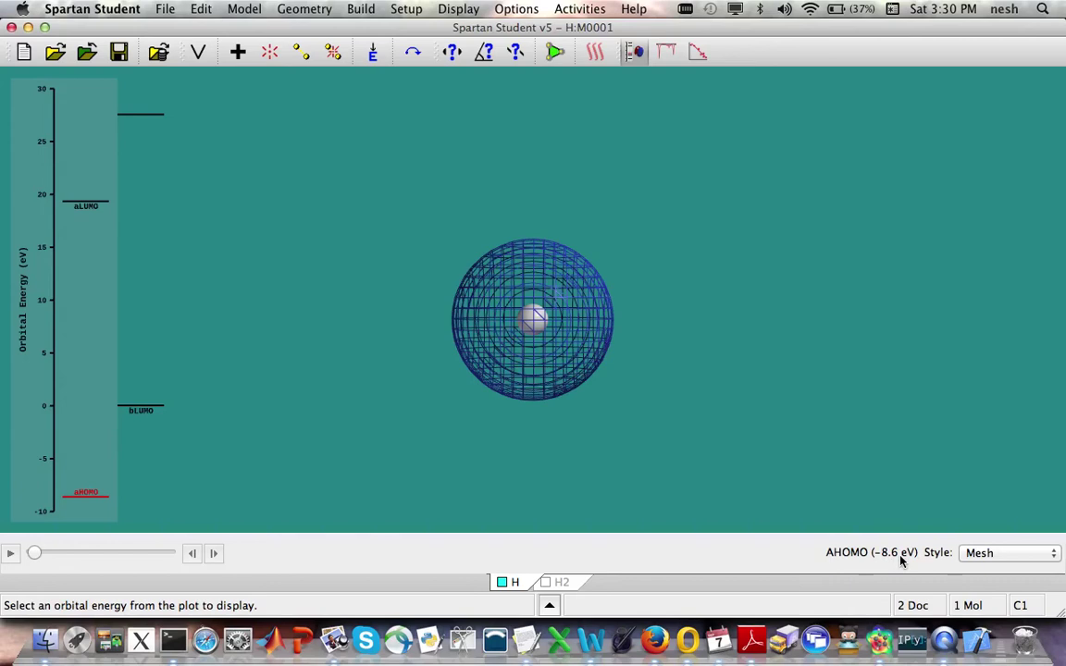
click(561, 582)
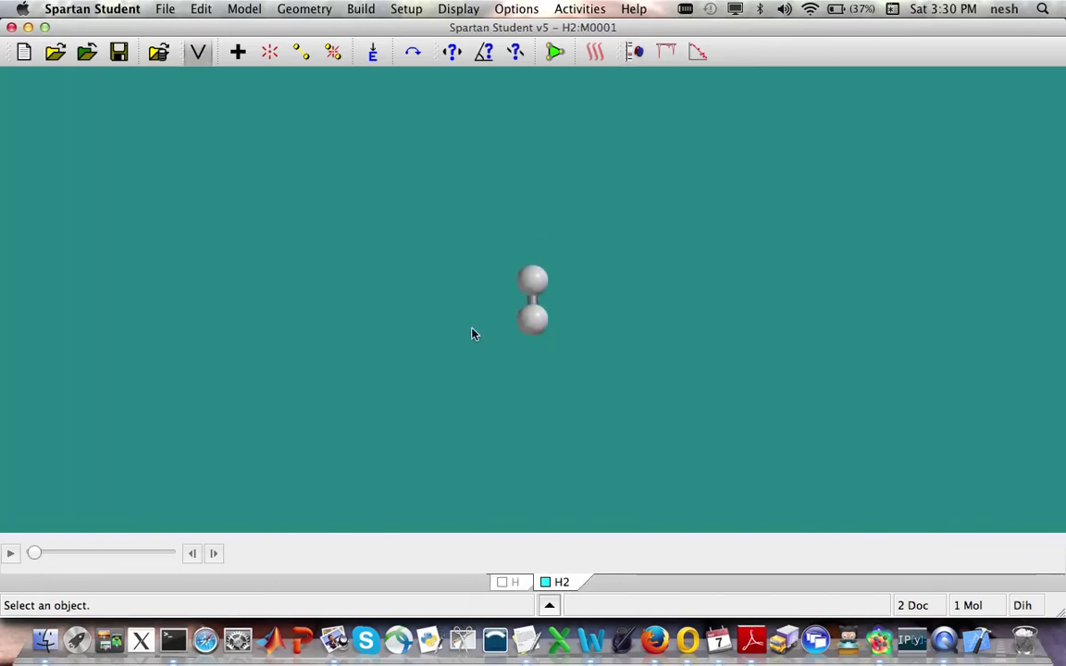
Show H2's -11.8 eV HOMO as a mesh surface, rotate the view, then select the LUMO.
click(631, 54)
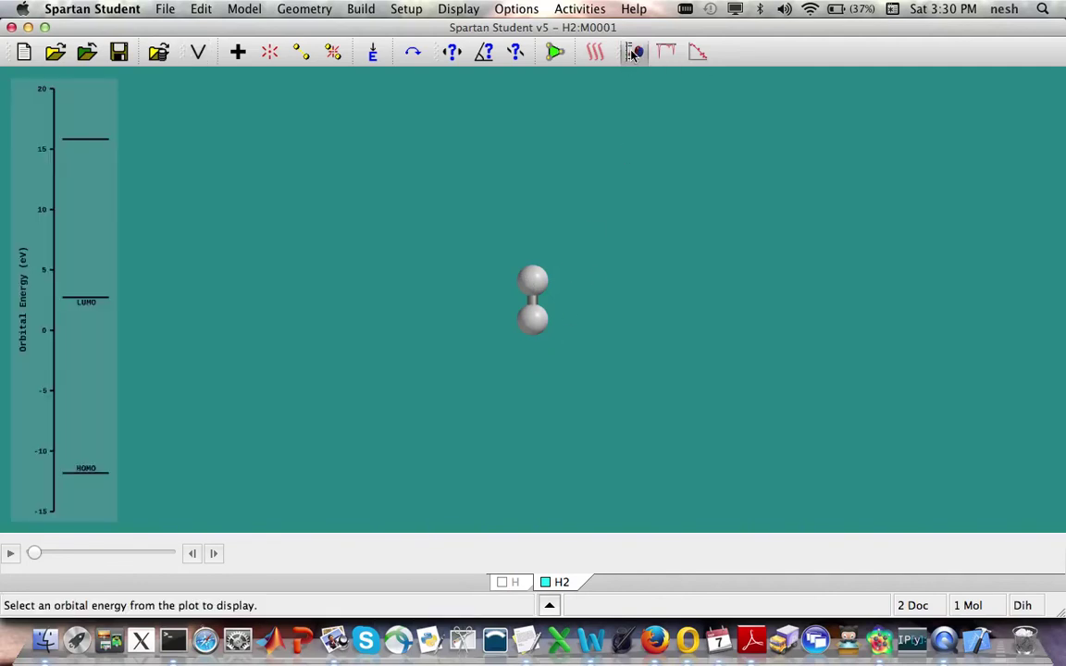
click(100, 473)
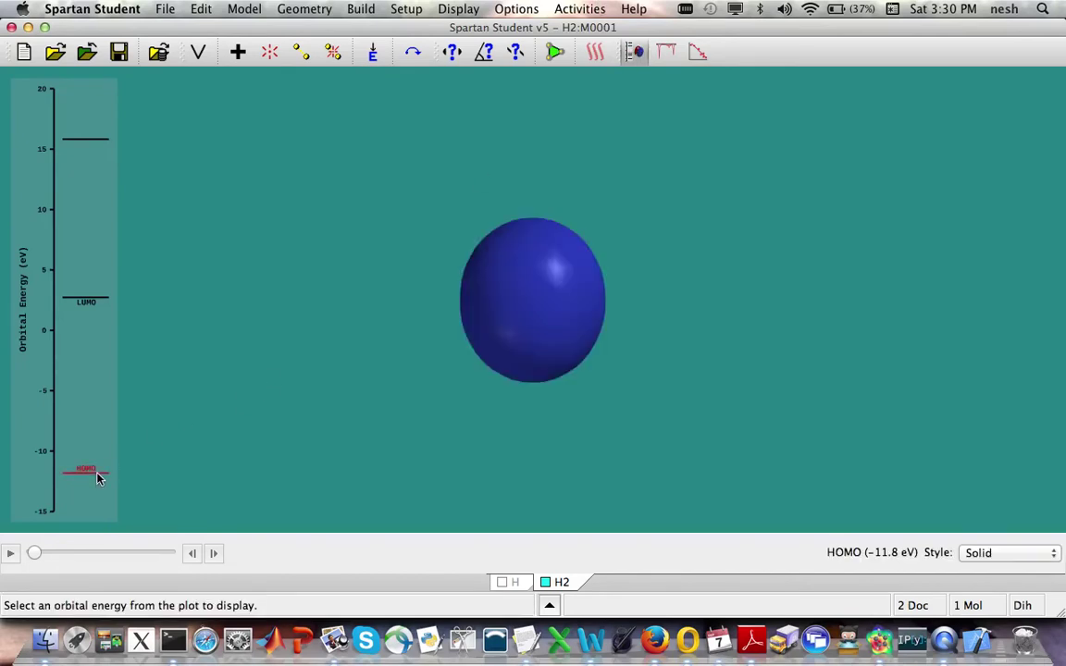
click(1018, 553)
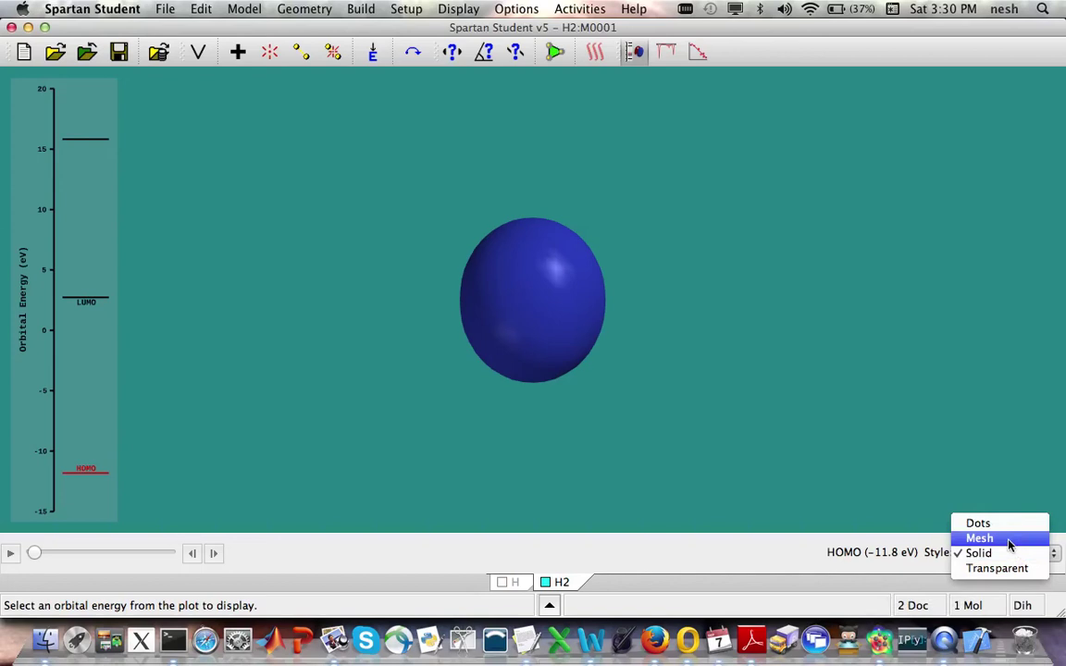
click(1007, 539)
drag(788, 172, 984, 422)
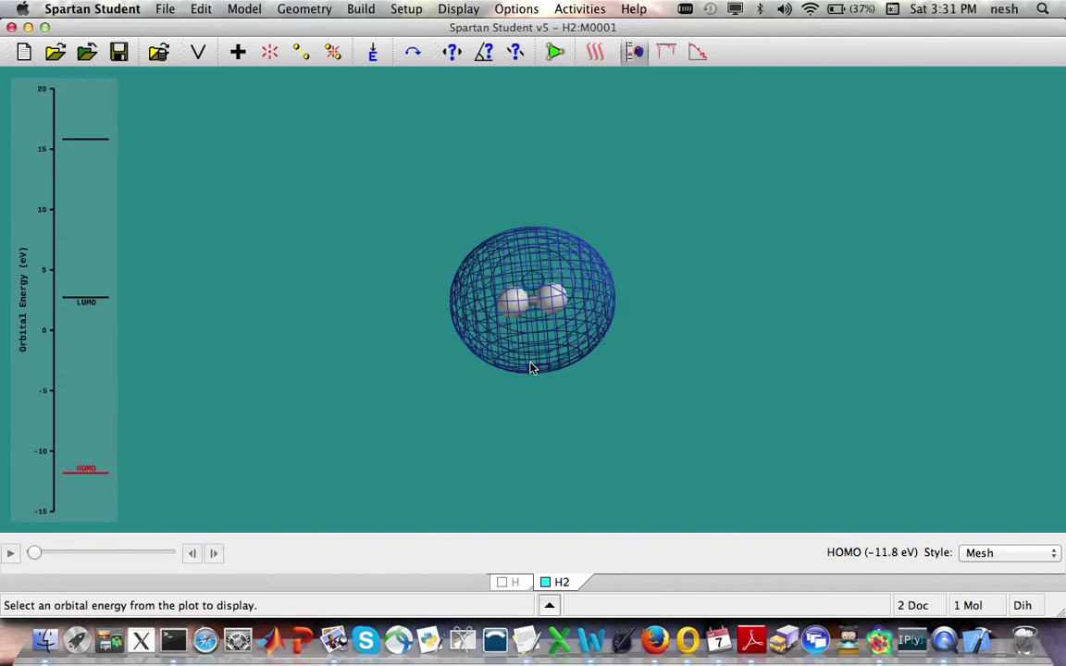
click(99, 305)
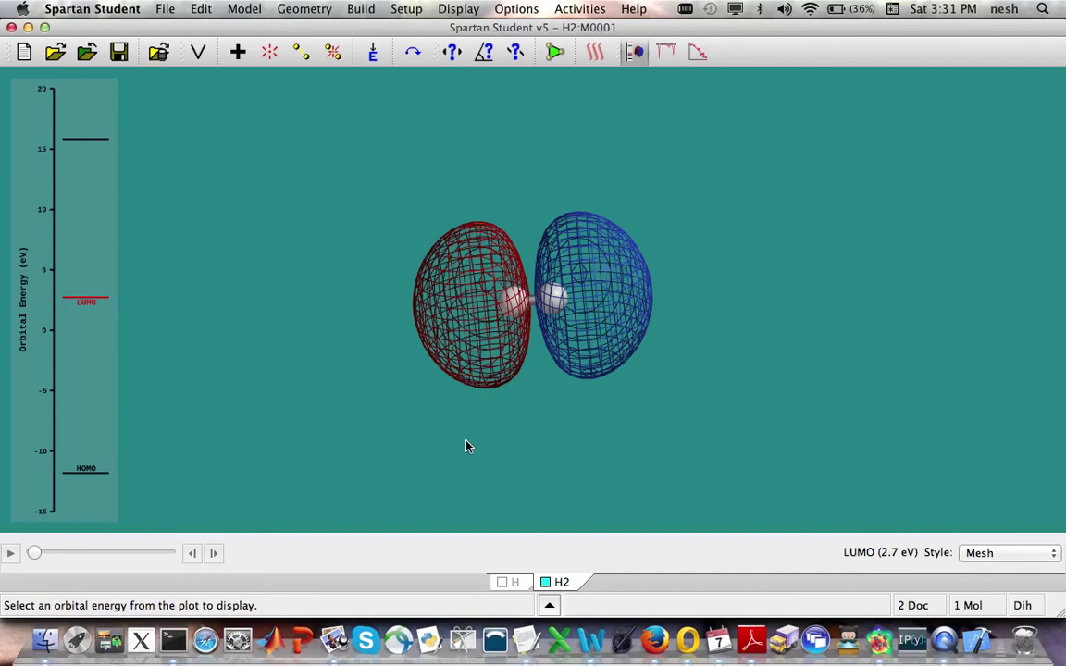
Toggle the H2 orbital display between HOMO and LUMO, ending on the 2.7 eV LUMO mesh.
key(Down)
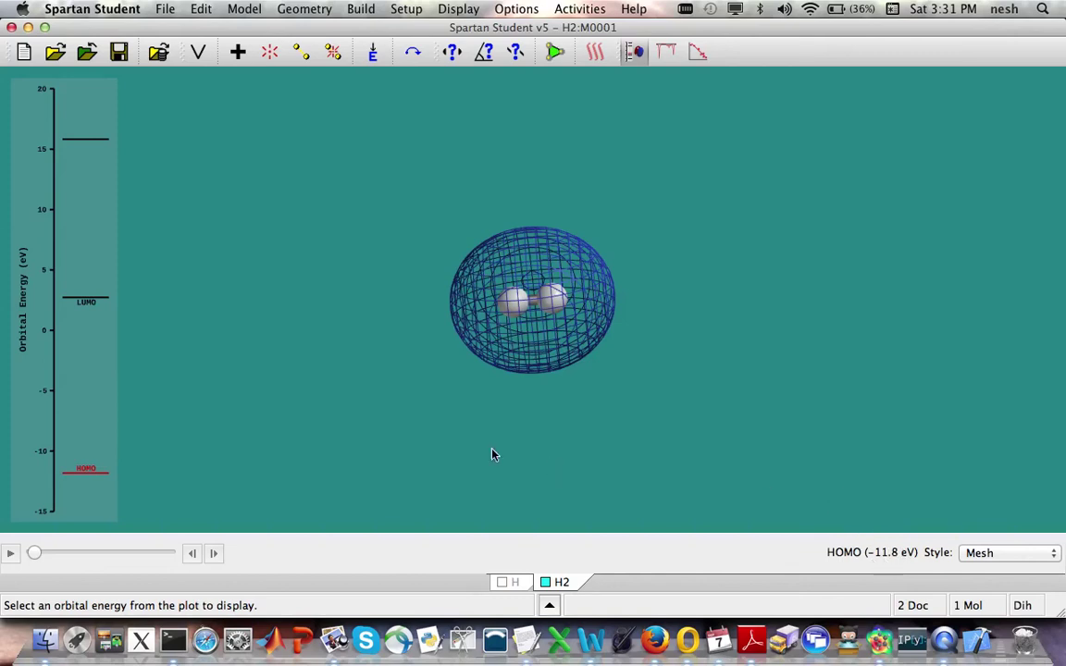
key(Up)
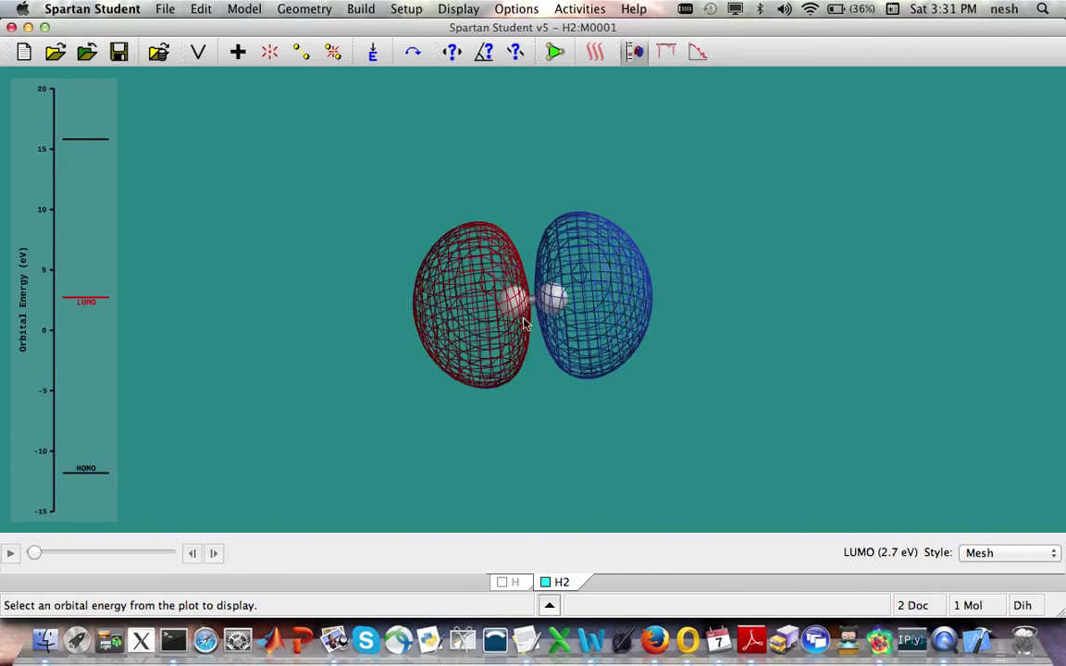